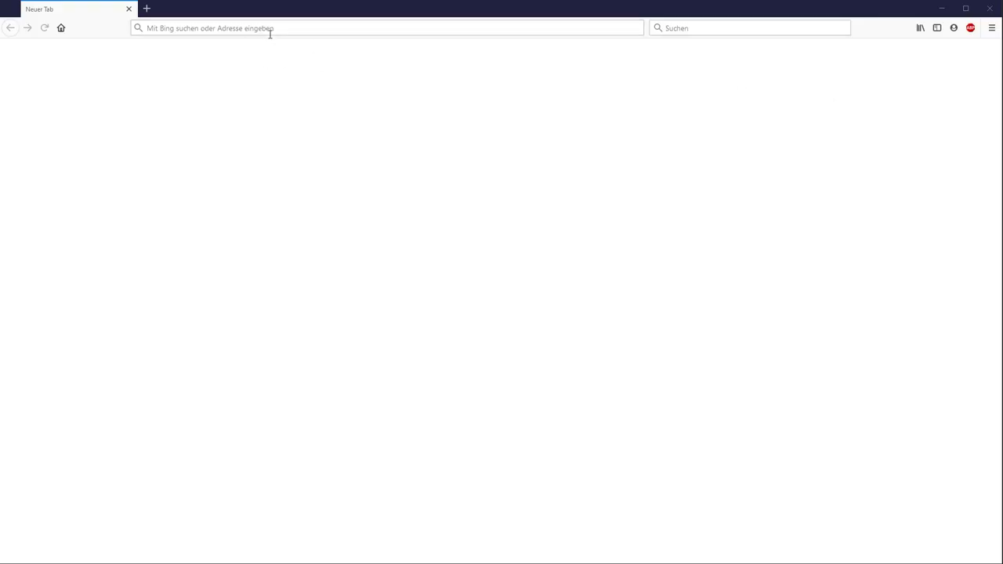
- Load the darktable.org homepage in Firefox
left_click(296, 30)
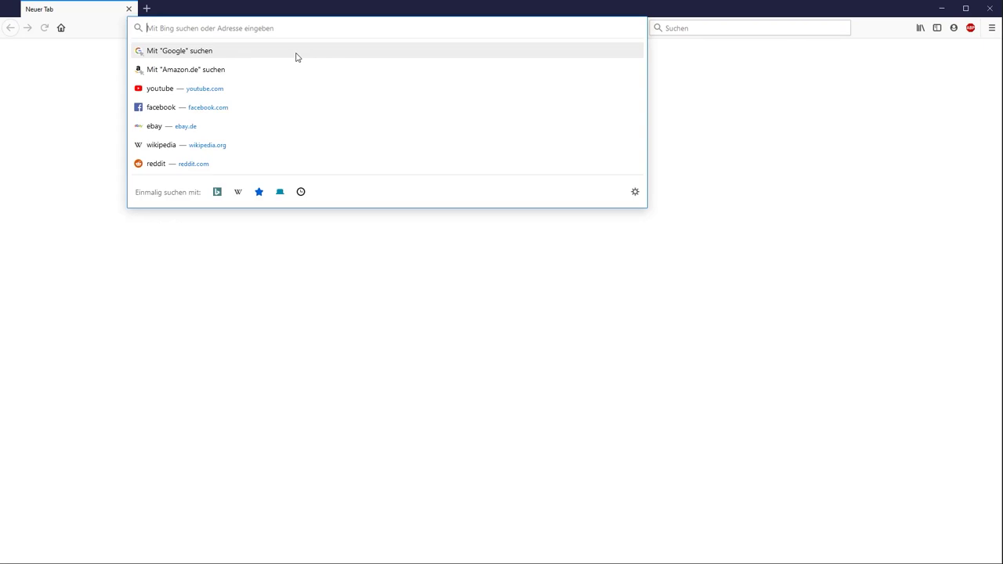
type("darktable.")
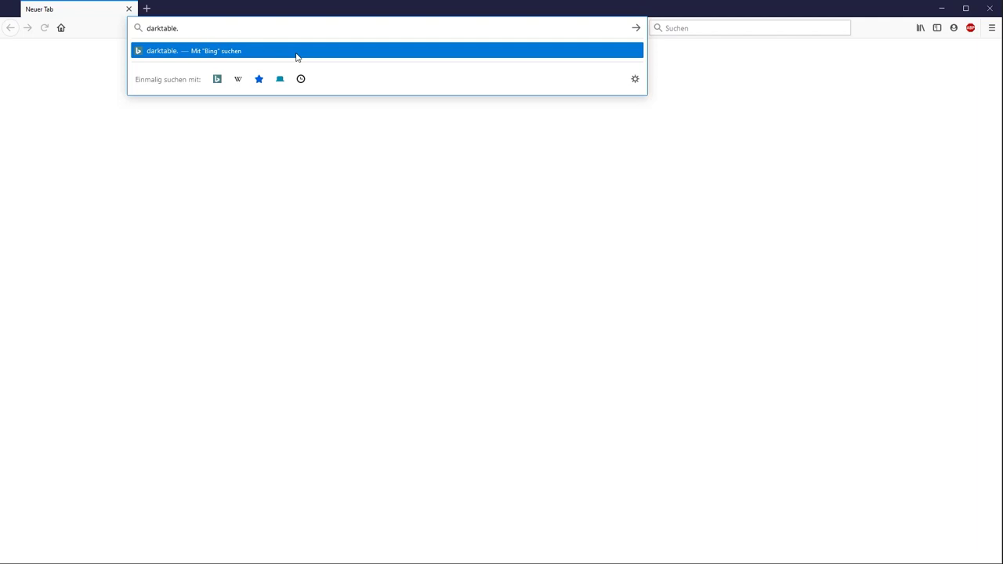
type("org")
key("Return")
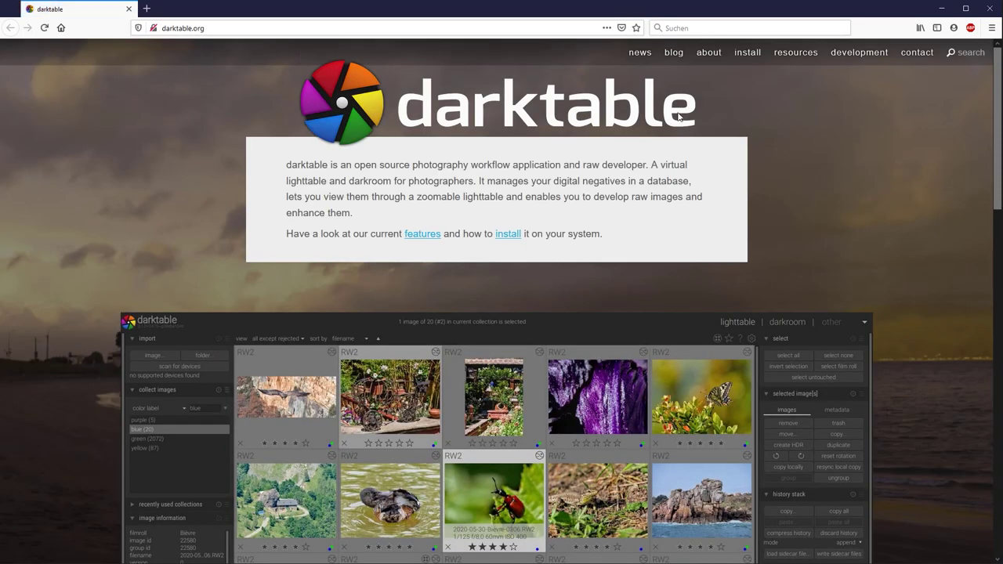
- Go to the install page's Microsoft Windows section to get the darktable-3.2.1-win64.exe installer
left_click(746, 60)
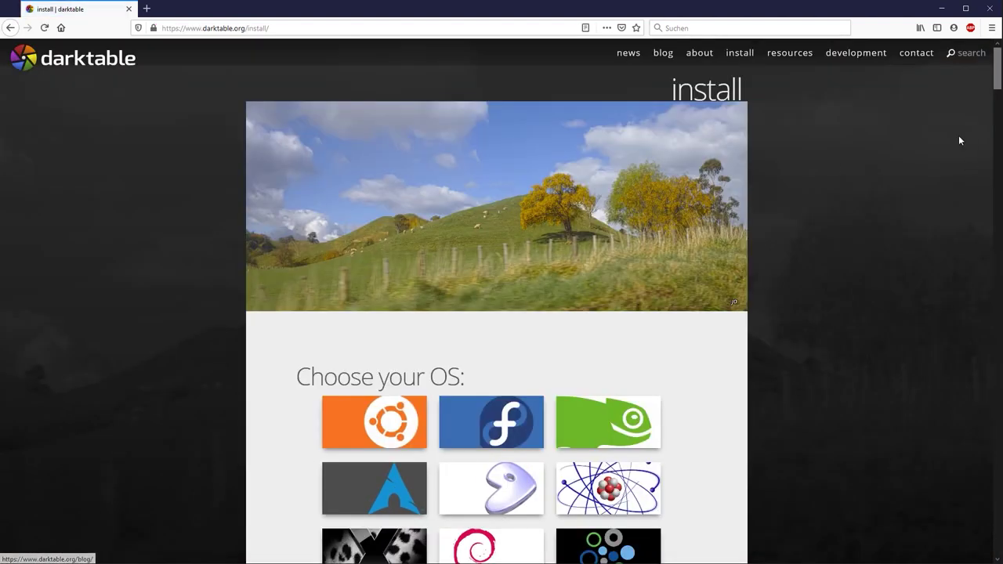
left_click_drag(998, 80, 999, 105)
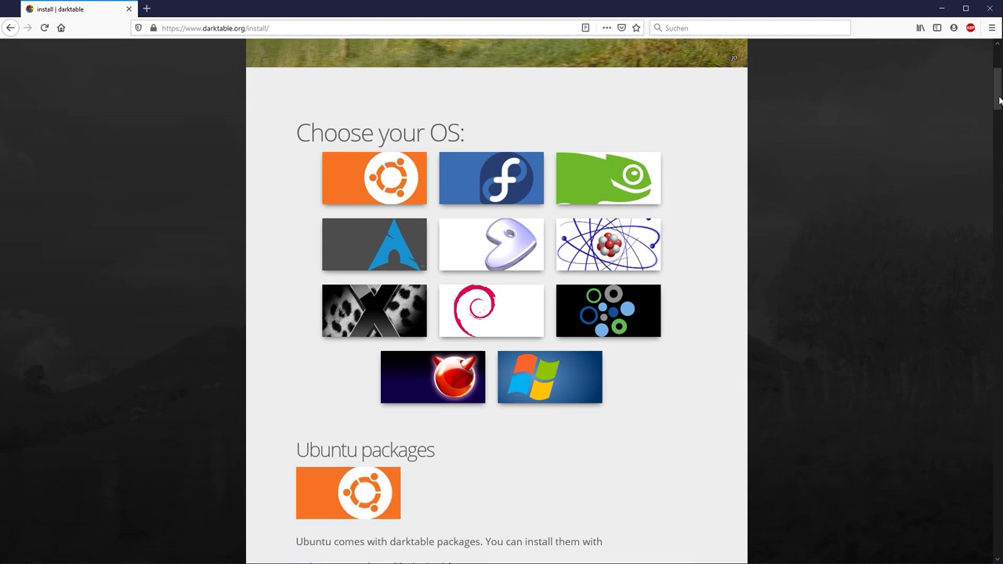
left_click_drag(999, 105, 966, 116)
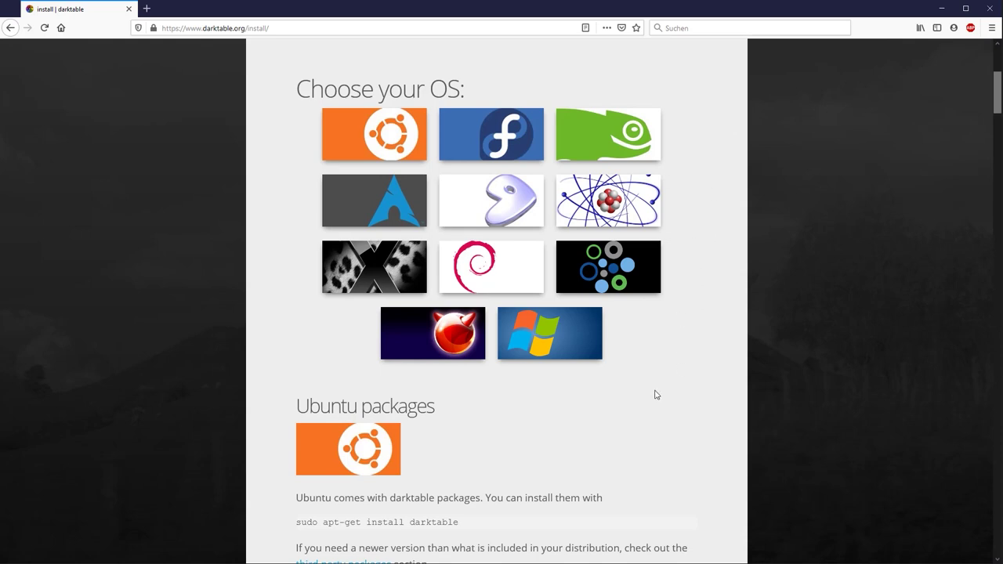
left_click(547, 335)
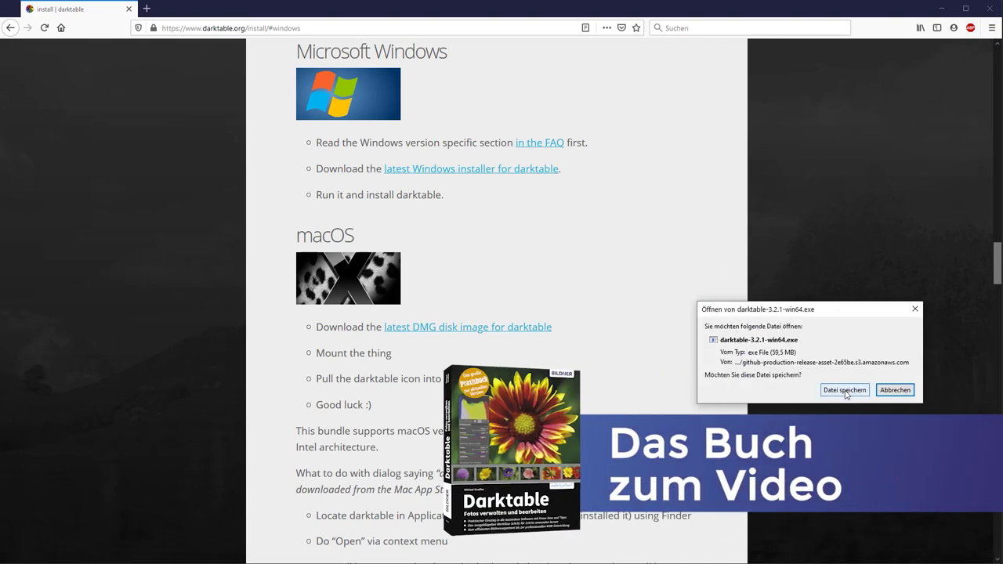
- Save darktable-3.2.1-win64.exe to Downloads, overwriting the old copy, and reveal it in its folder
left_click(843, 390)
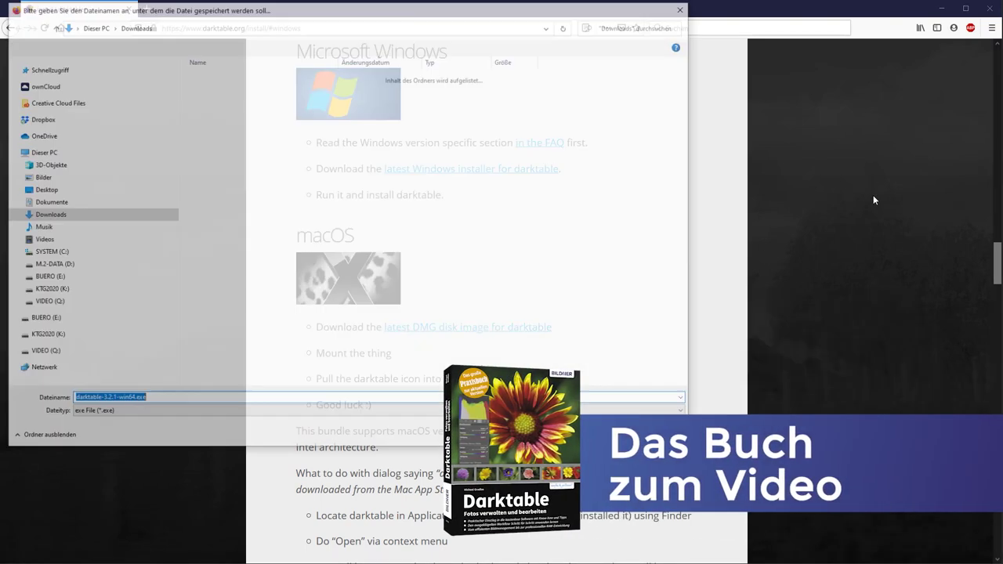
key("Return")
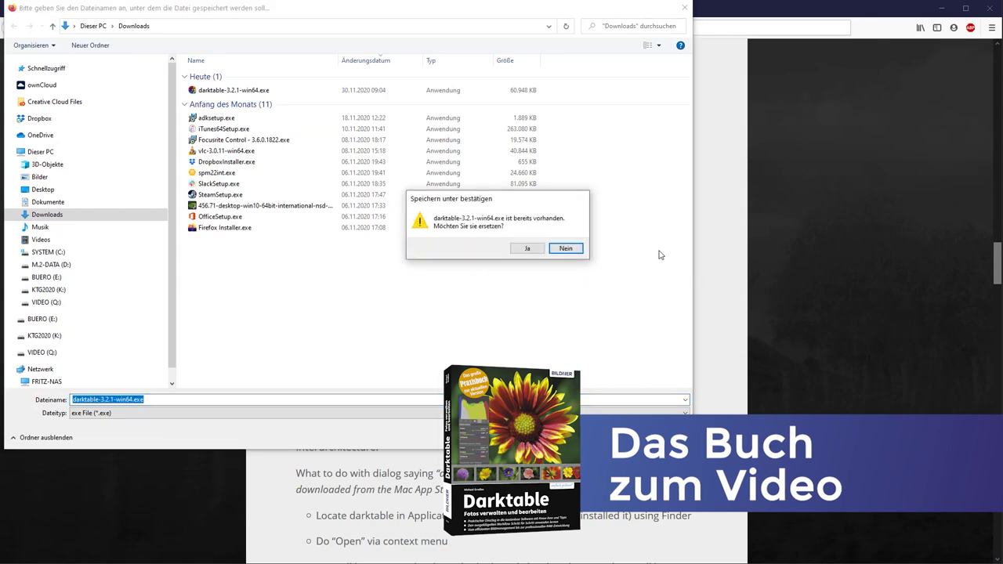
left_click(528, 248)
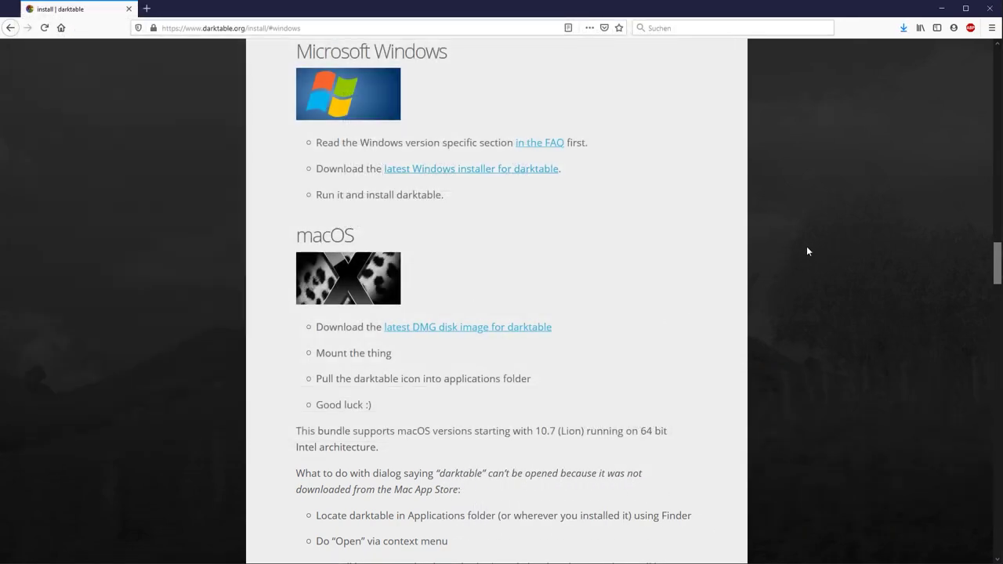
left_click(901, 30)
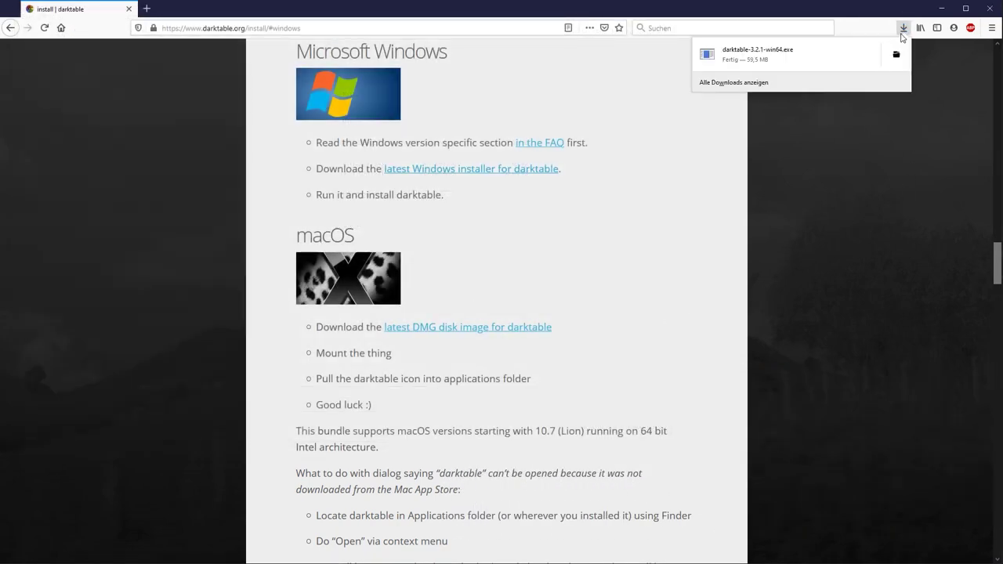
left_click(895, 54)
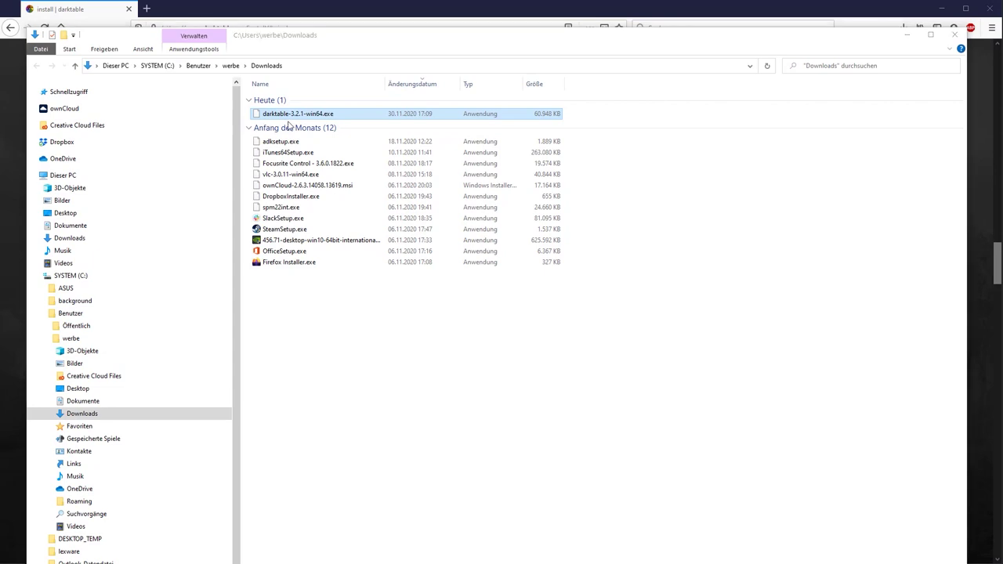
left_click(959, 38)
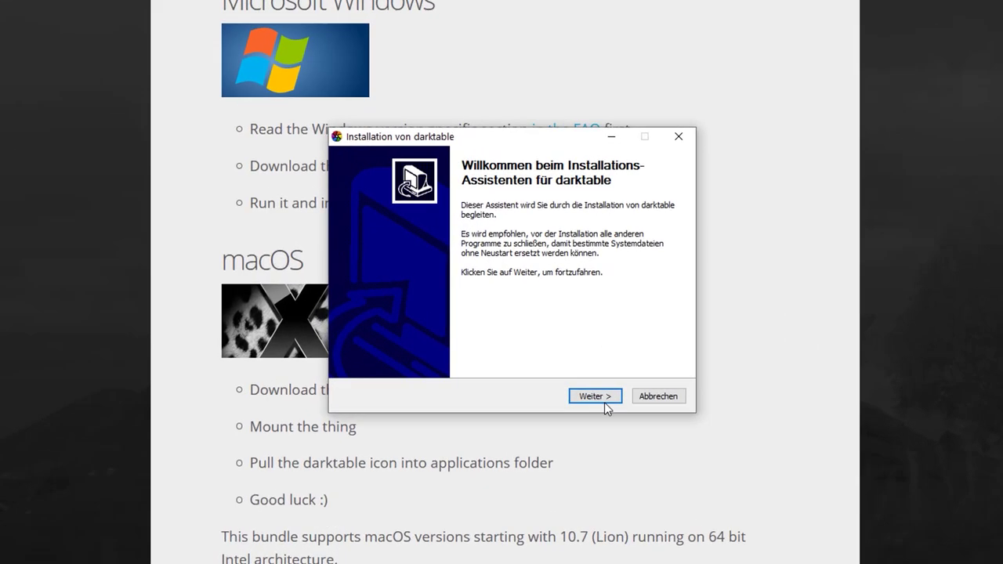
- Install darktable with the GPL accepted, default directory, all components and no Start Menu shortcuts
left_click(600, 403)
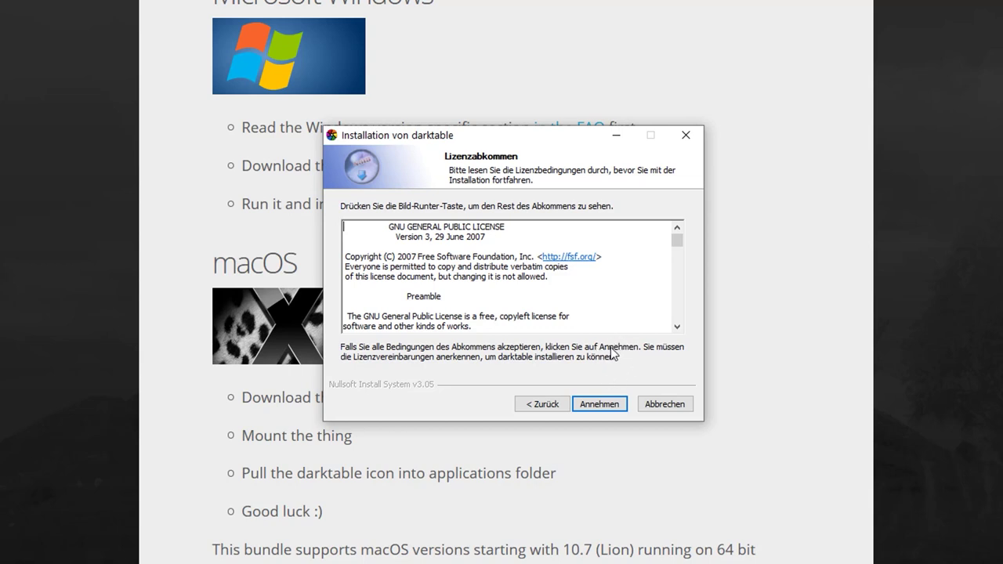
left_click(599, 403)
left_click(609, 404)
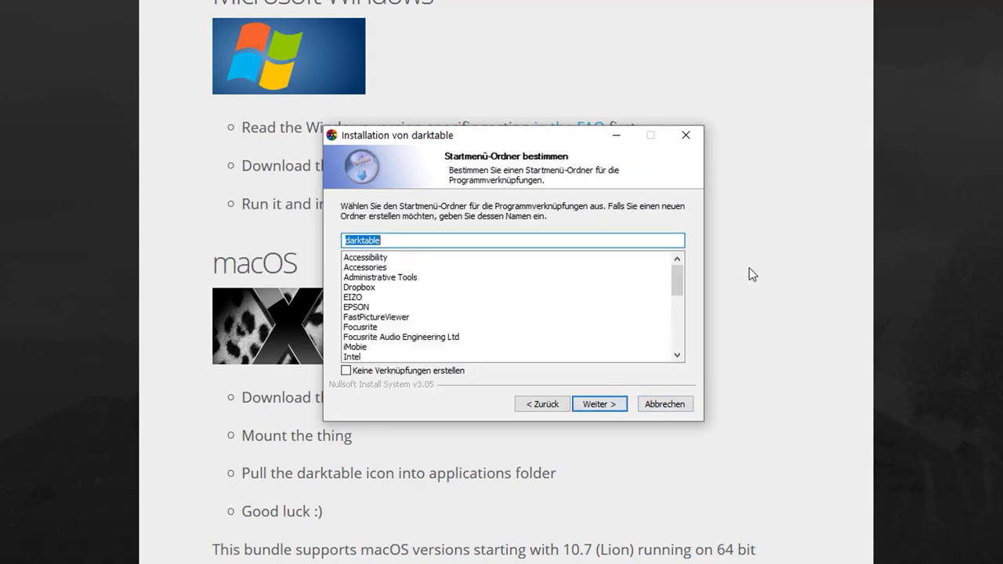
left_click(359, 373)
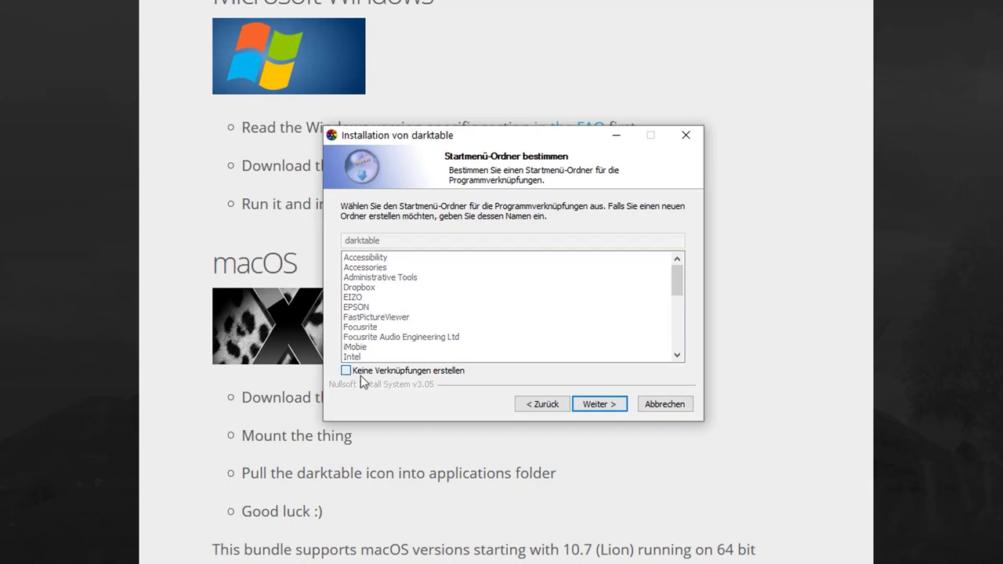
left_click(599, 404)
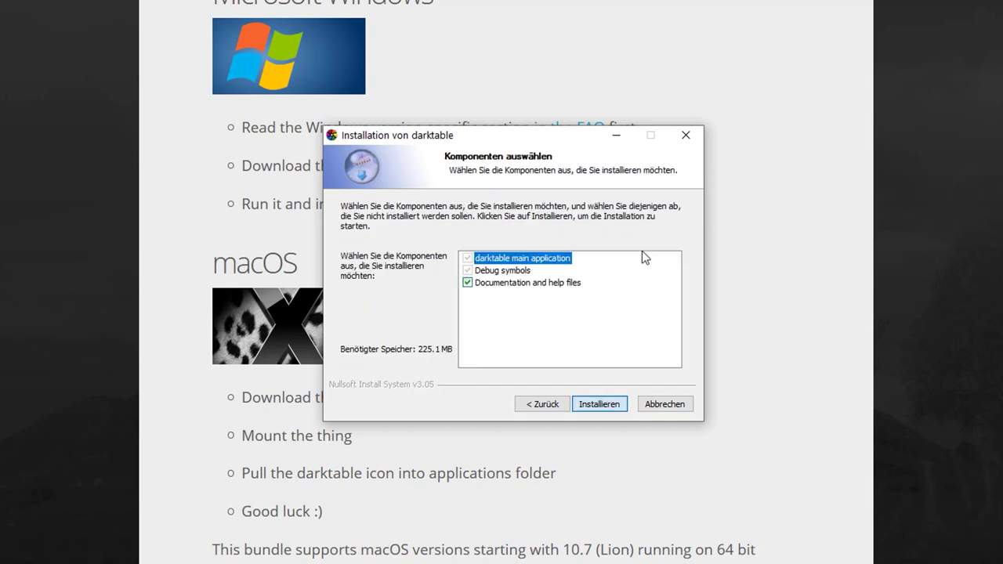
left_click(616, 400)
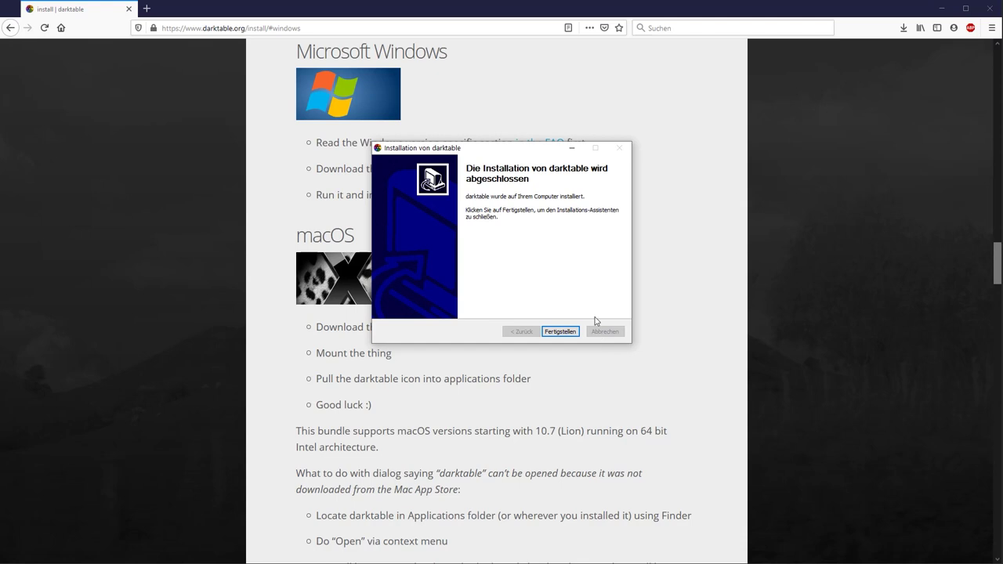
left_click(560, 332)
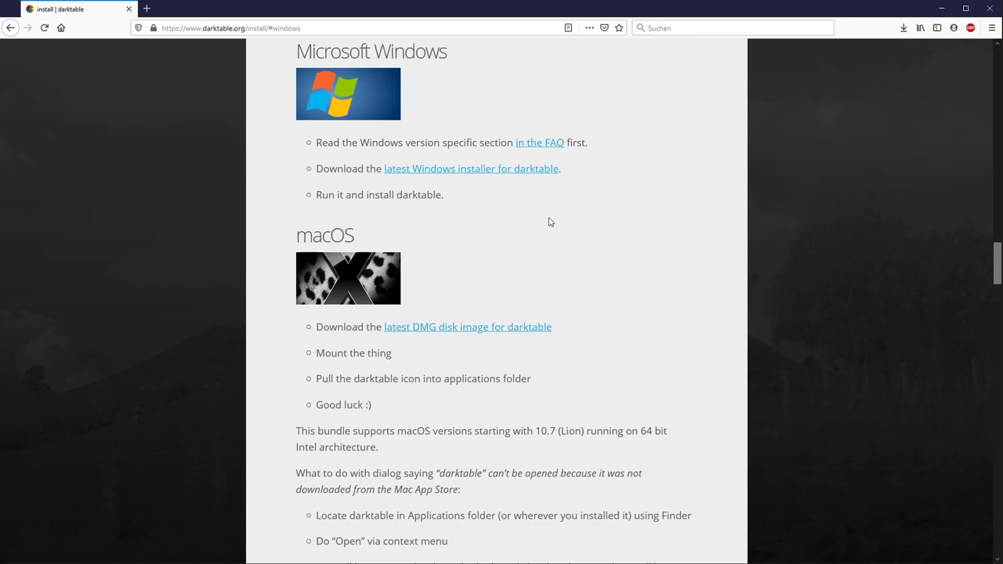
- Browse to C:\Programme\darktable\bin in Explorer and launch darktable.exe
key("super+e")
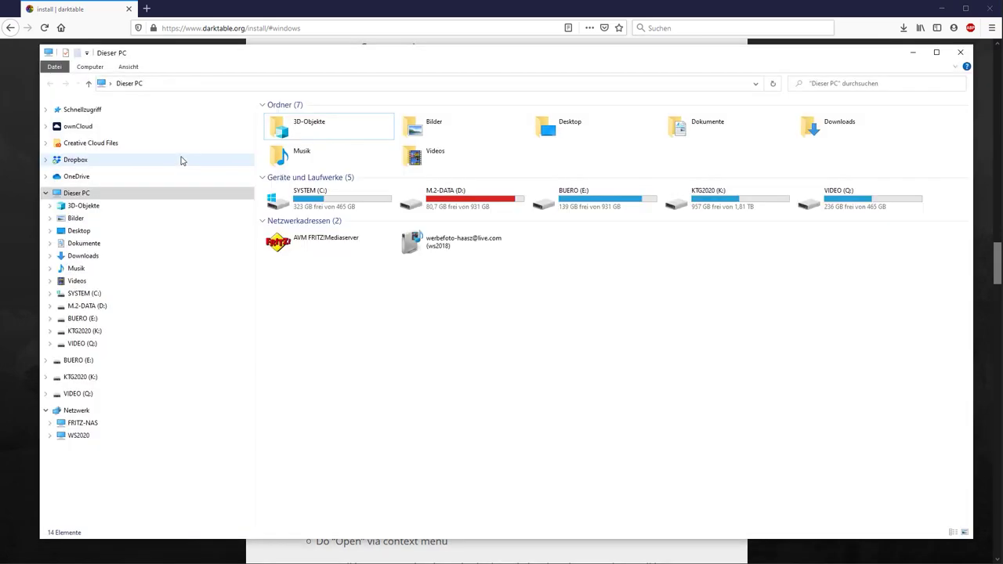
double_click(329, 203)
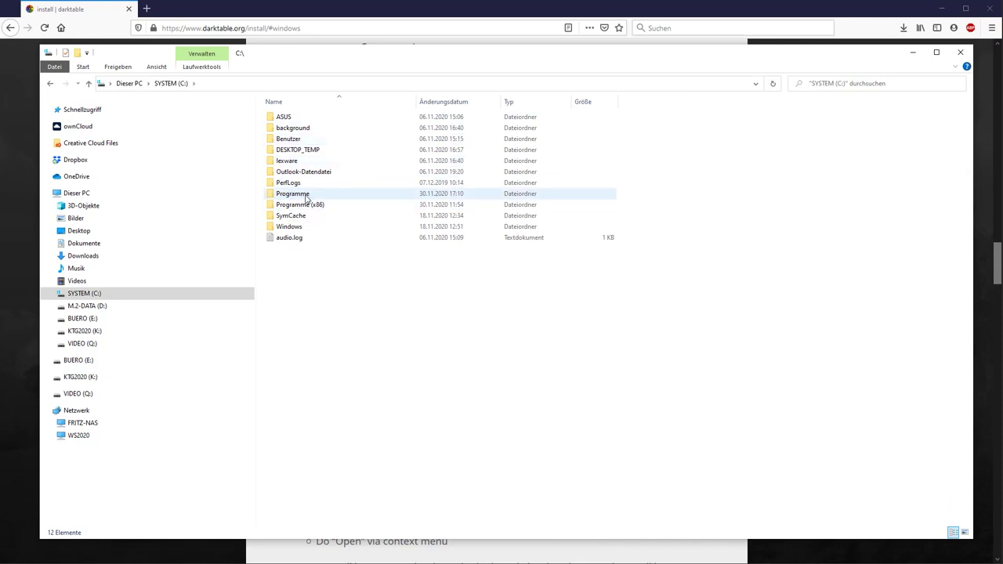
double_click(313, 195)
double_click(313, 161)
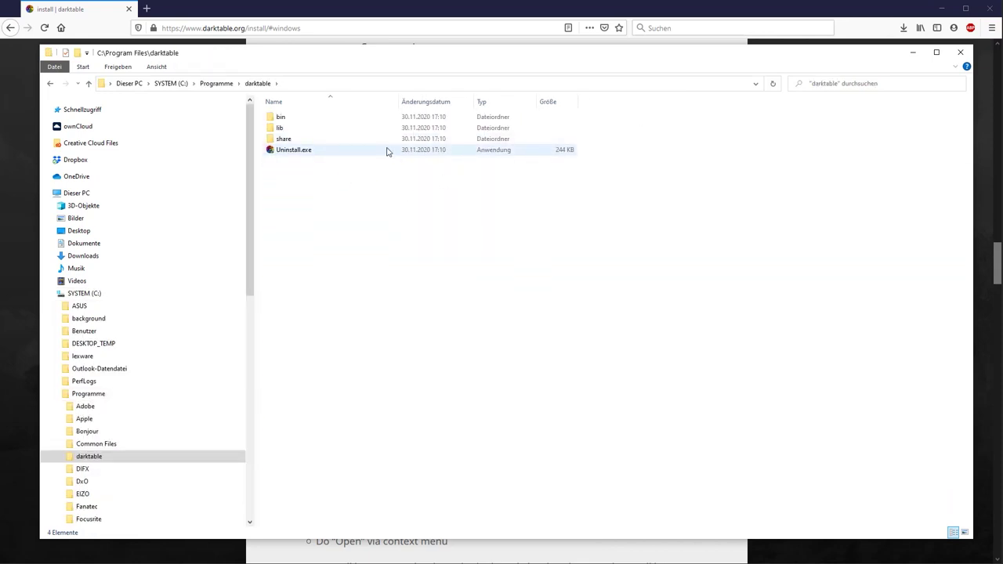
double_click(280, 117)
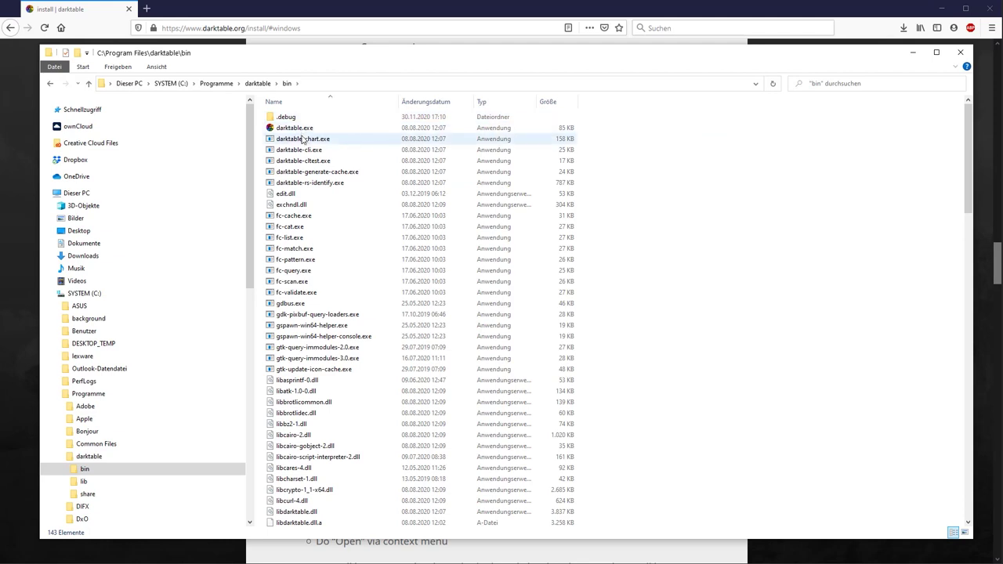
left_click(288, 129)
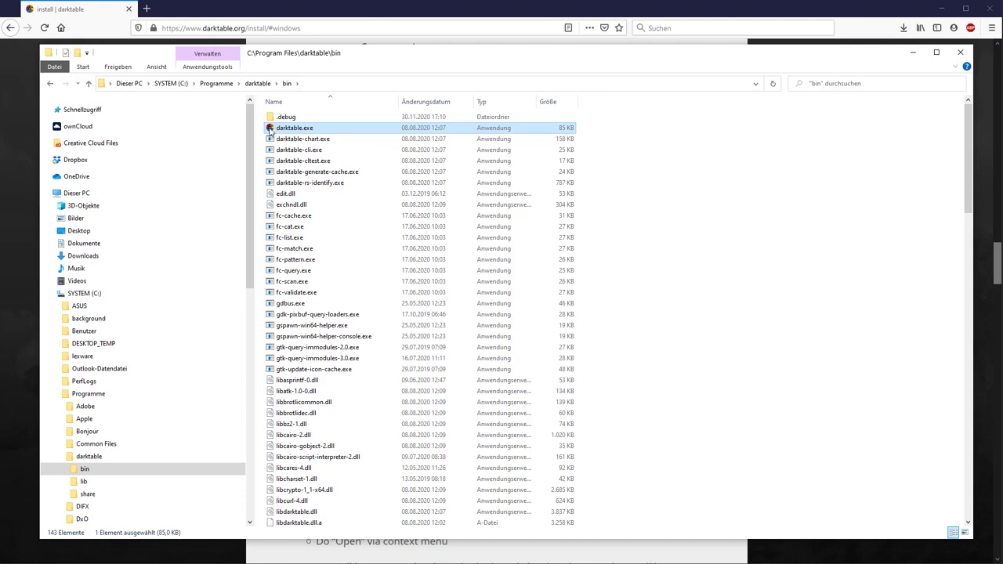
double_click(336, 132)
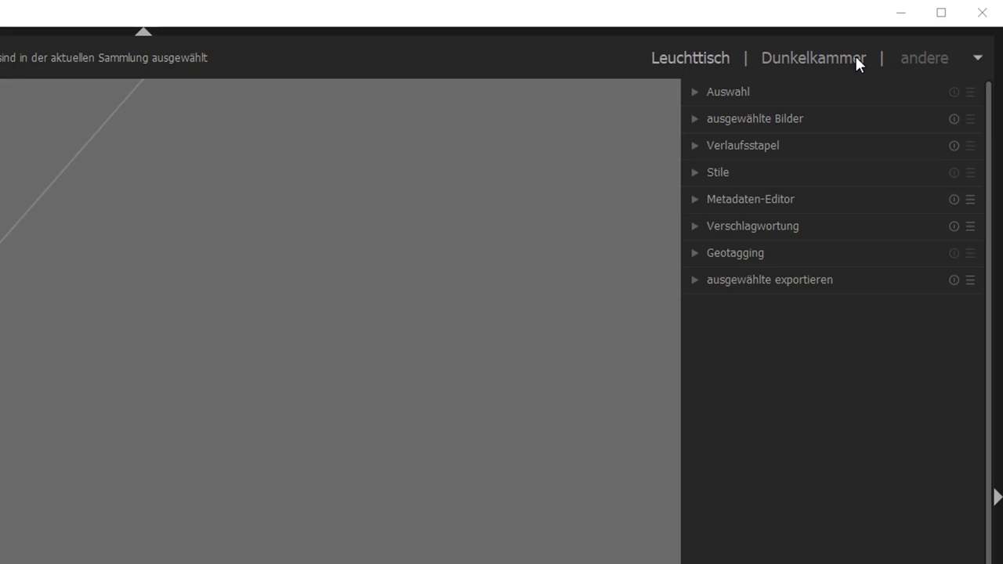
left_click(978, 59)
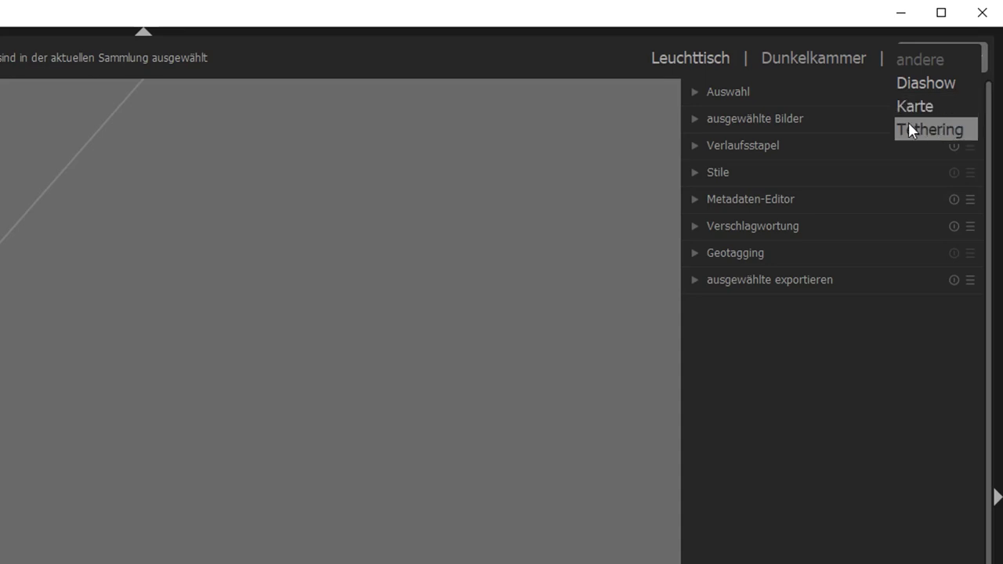
left_click(546, 50)
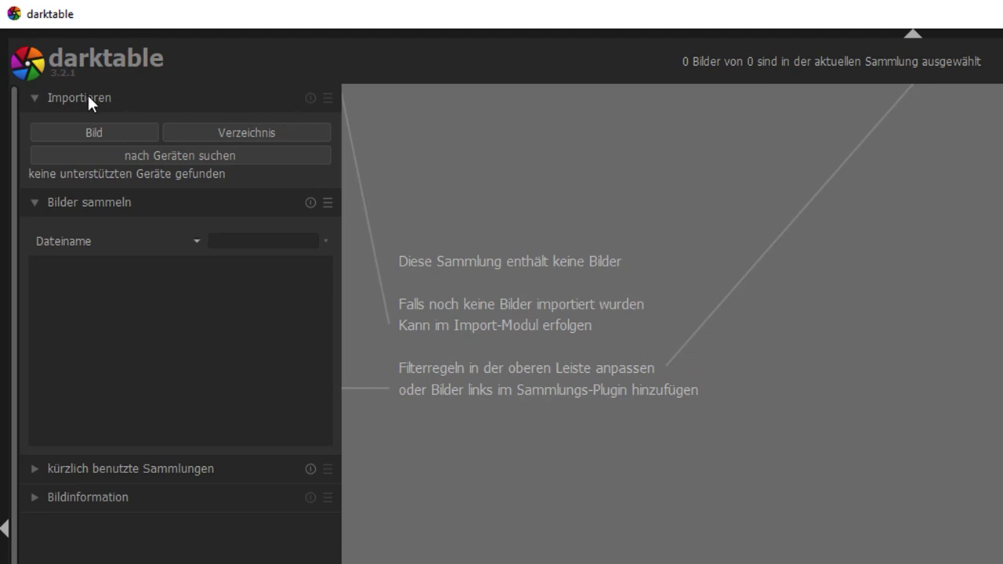
- Leave the Importieren module expanded and the Bilder sammeln module collapsed
left_click(34, 98)
left_click(31, 127)
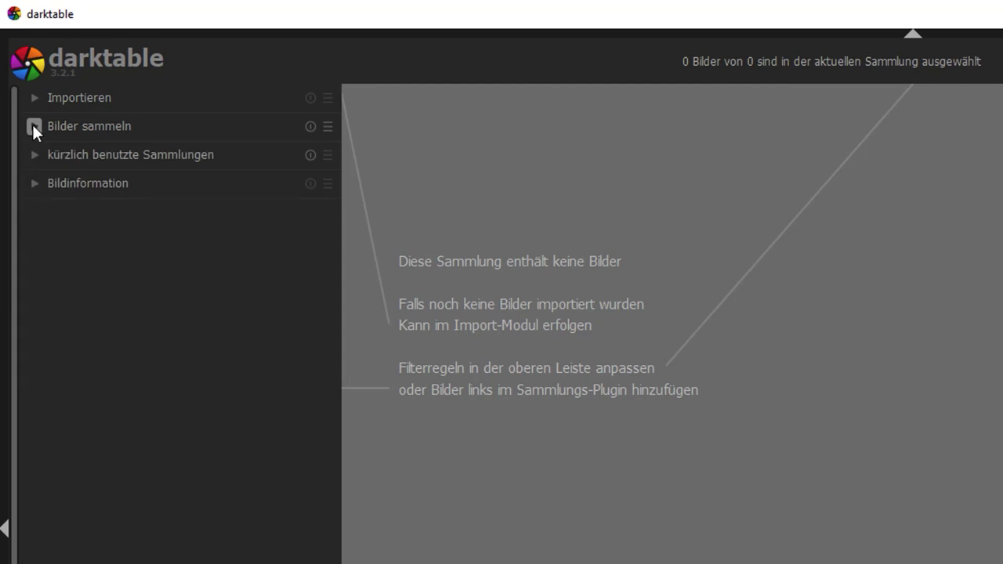
left_click(35, 98)
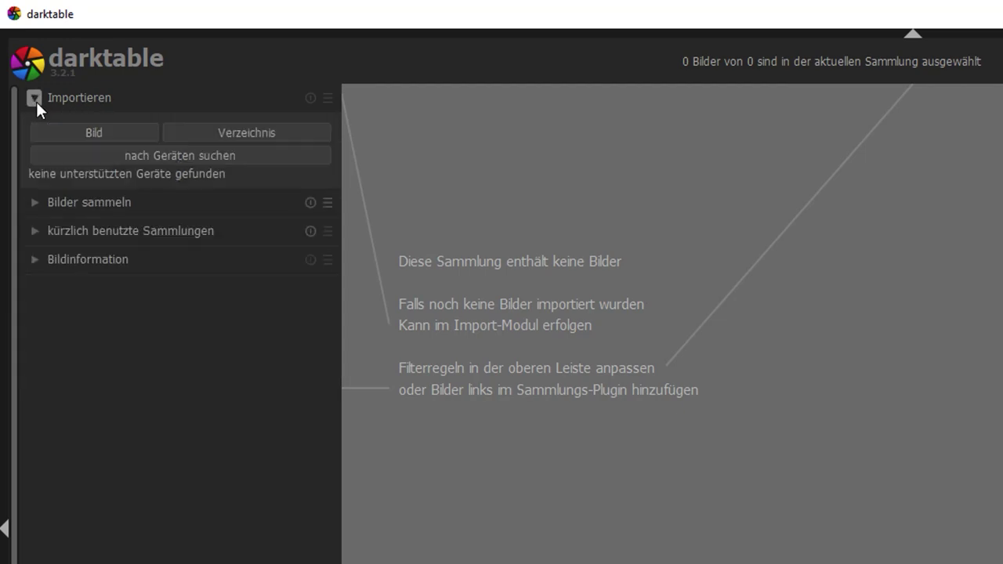
left_click(35, 202)
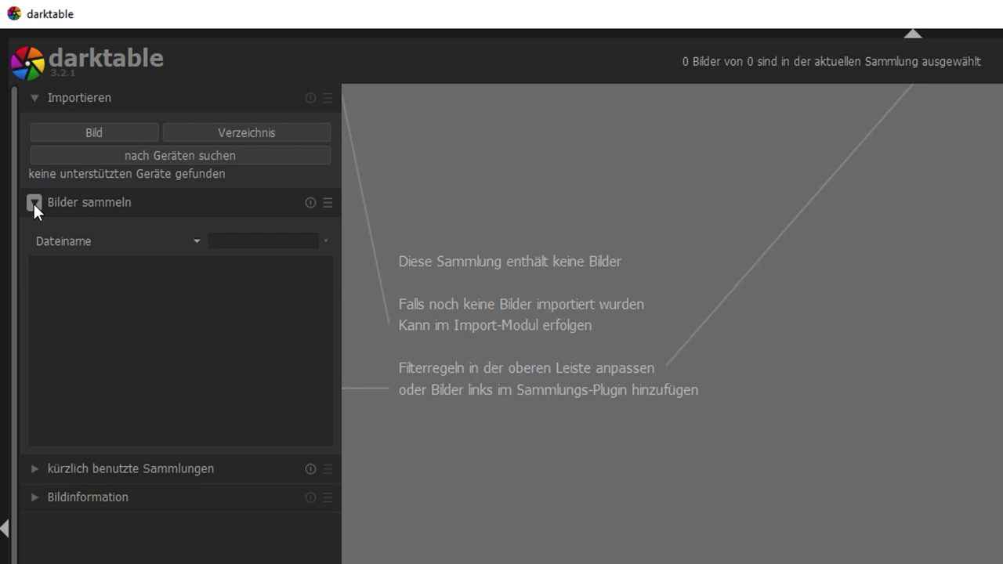
left_click(33, 202)
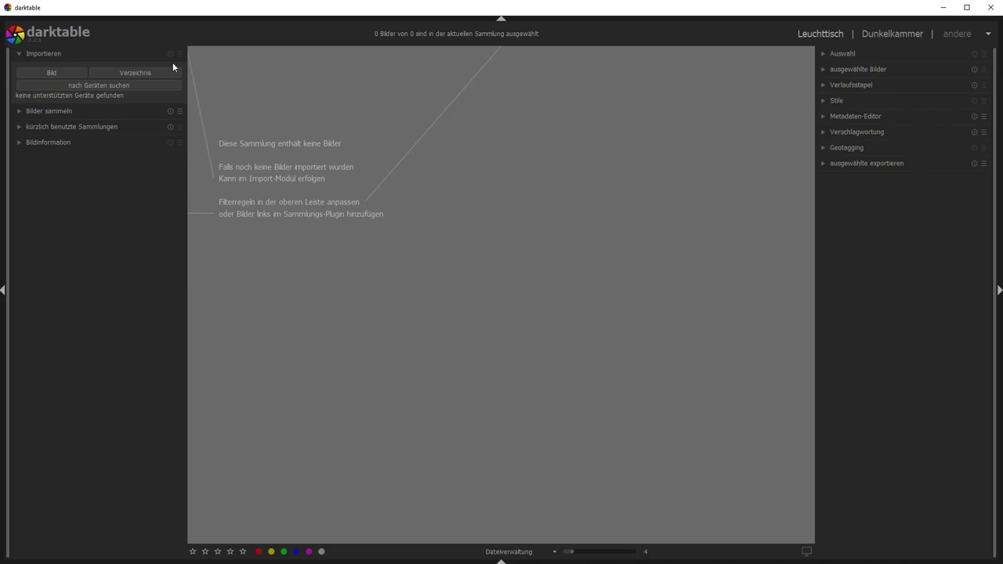
- Import the 2020-10-10_Jasmin folder via Verzeichnis, adding its 65 portraits
left_click(130, 75)
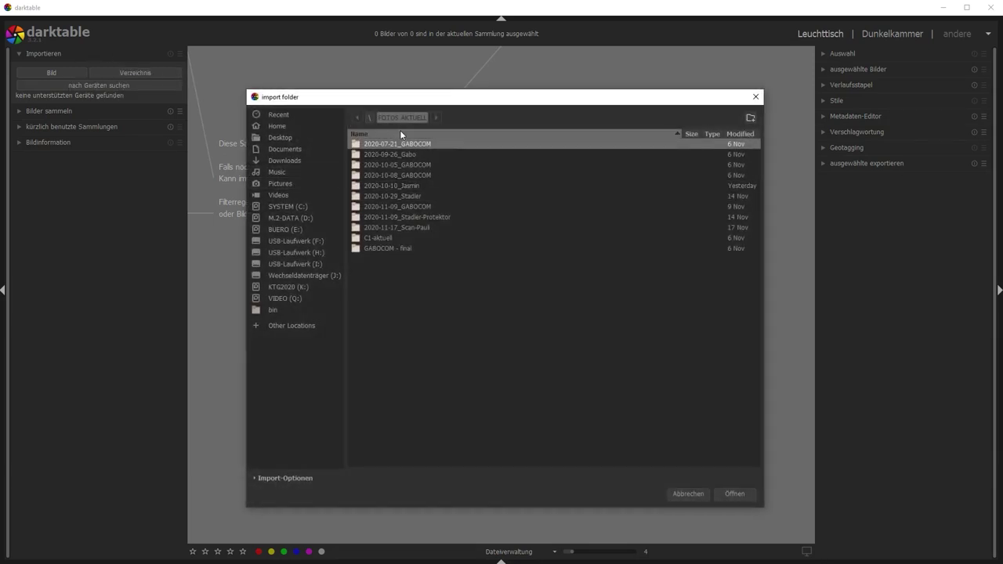
left_click(426, 185)
left_click(735, 494)
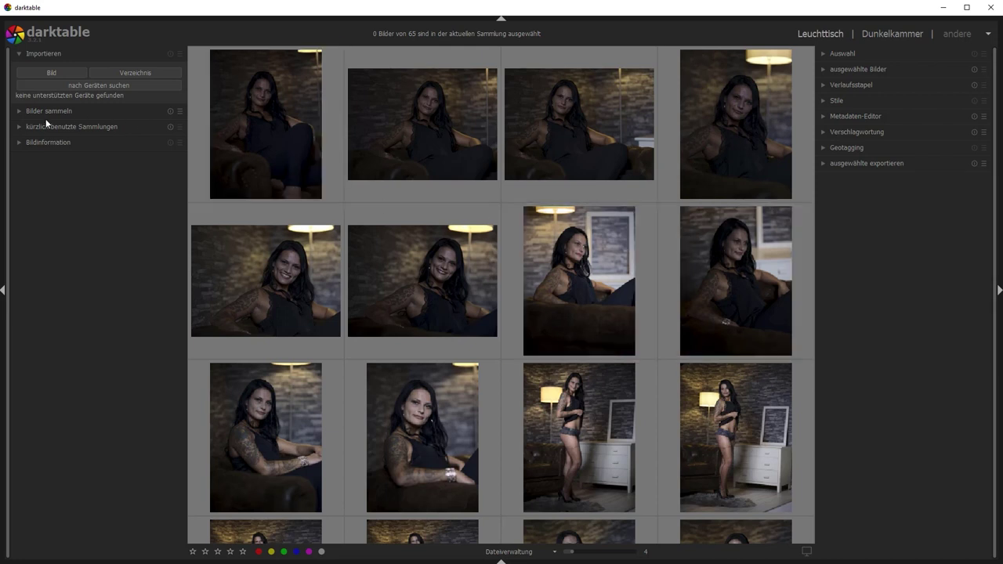
- Expand Bilder sammeln and set the collection criterion to file name
left_click(19, 112)
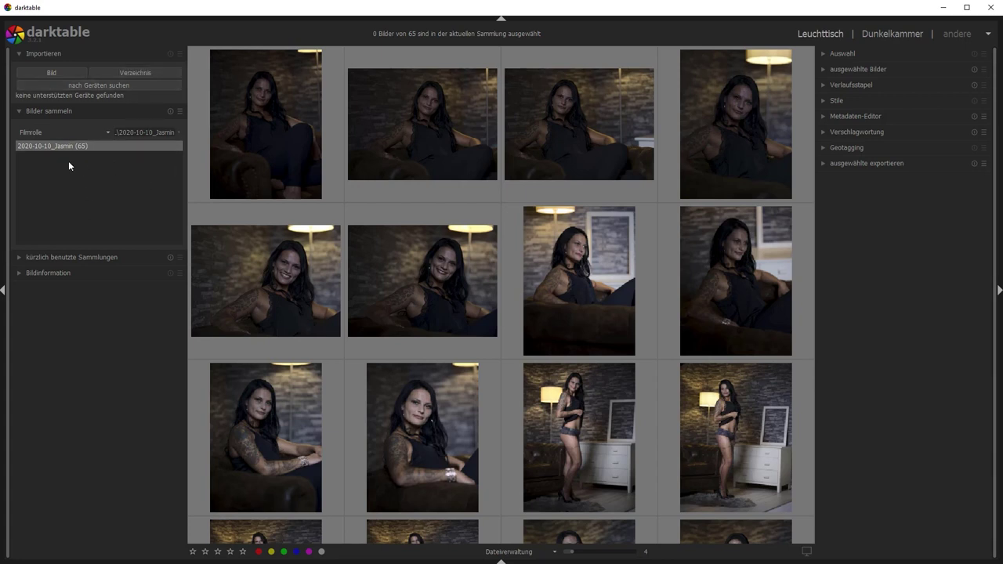
left_click(103, 133)
left_click(103, 130)
left_click(103, 130)
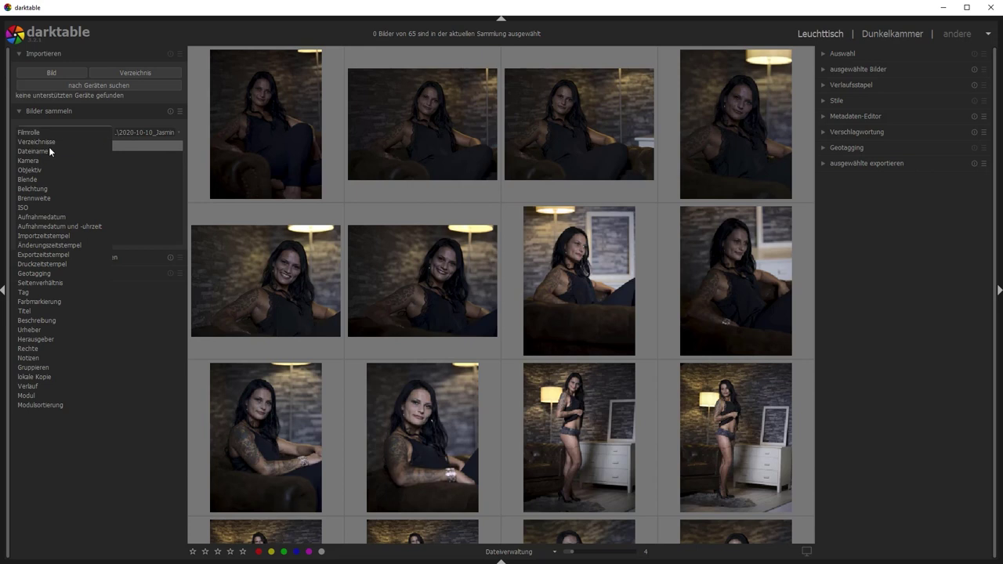
left_click(48, 146)
left_click(93, 132)
left_click(40, 149)
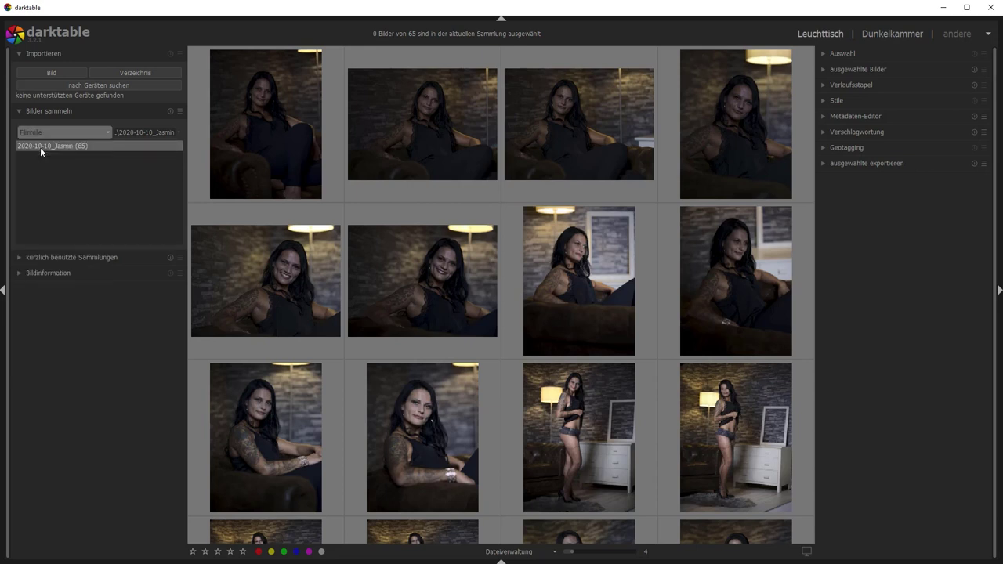
- Change the collection criterion to Verzeichnisse, listing the 2020-10-10_Jasmin folder
left_click(103, 130)
left_click(103, 131)
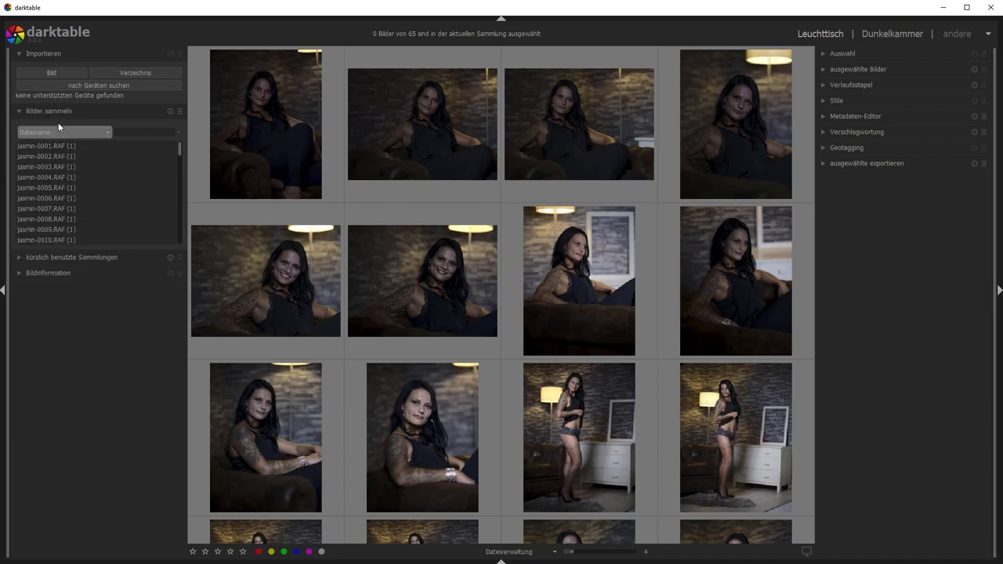
left_click(107, 132)
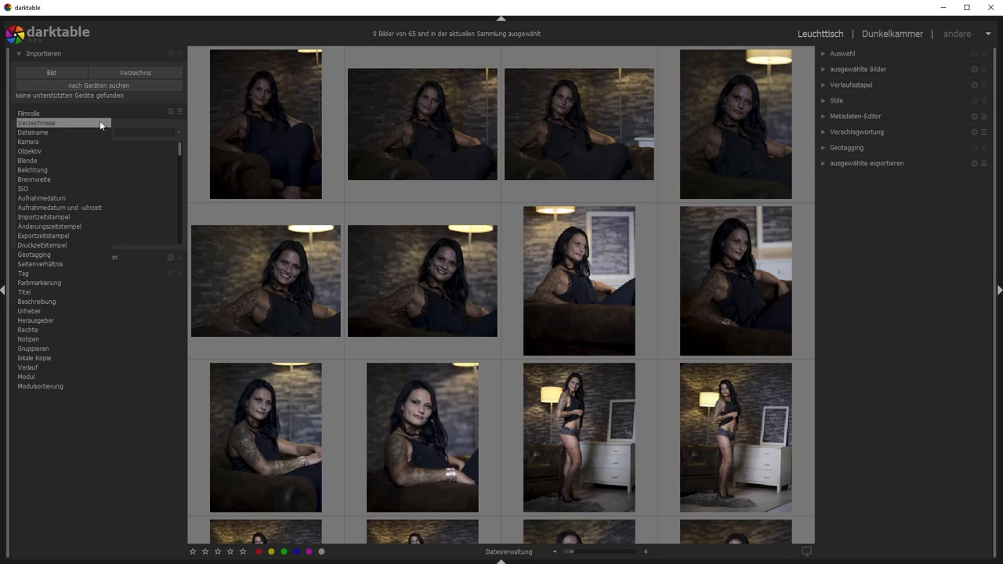
left_click(101, 123)
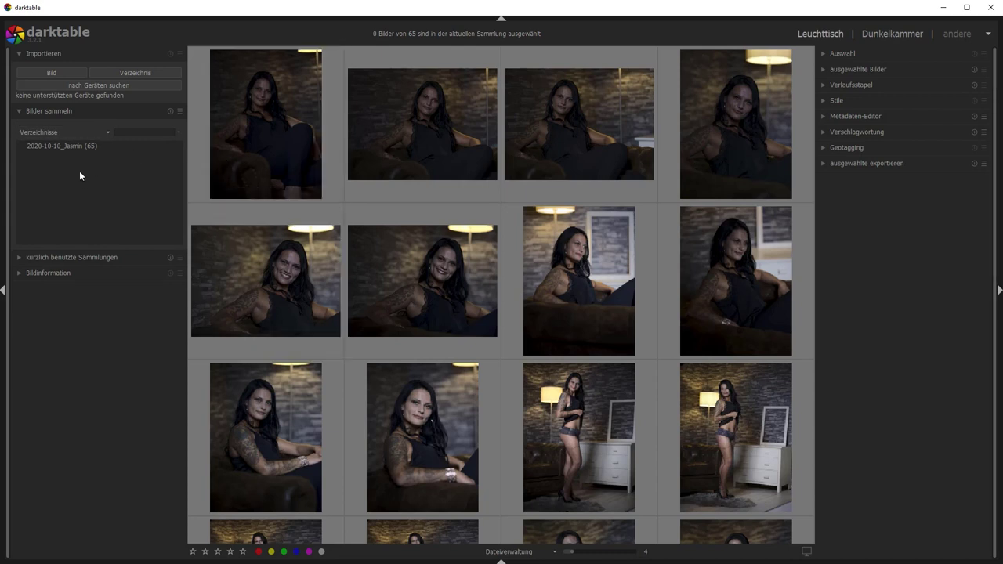
left_click(106, 132)
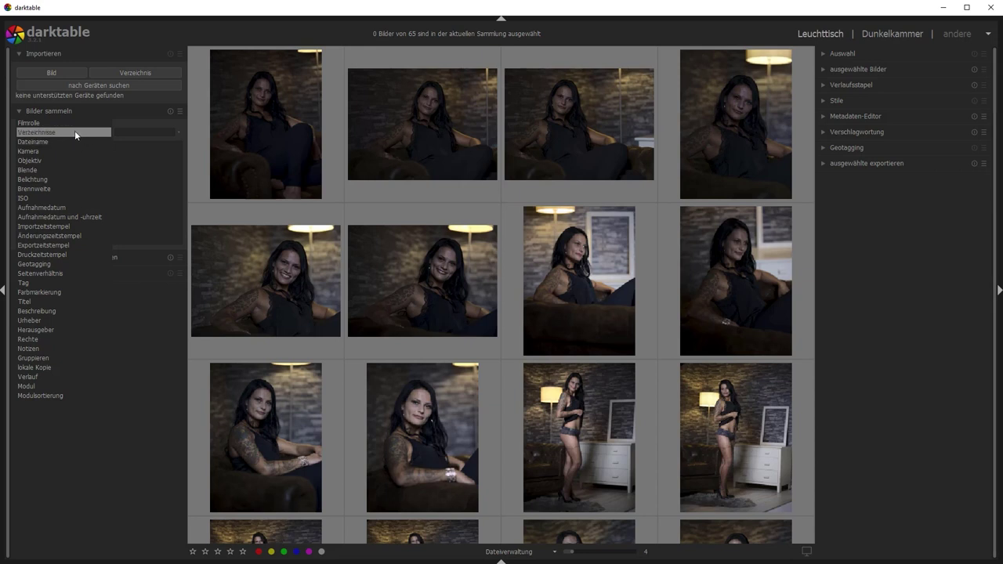
left_click(56, 135)
left_click(47, 130)
left_click(52, 131)
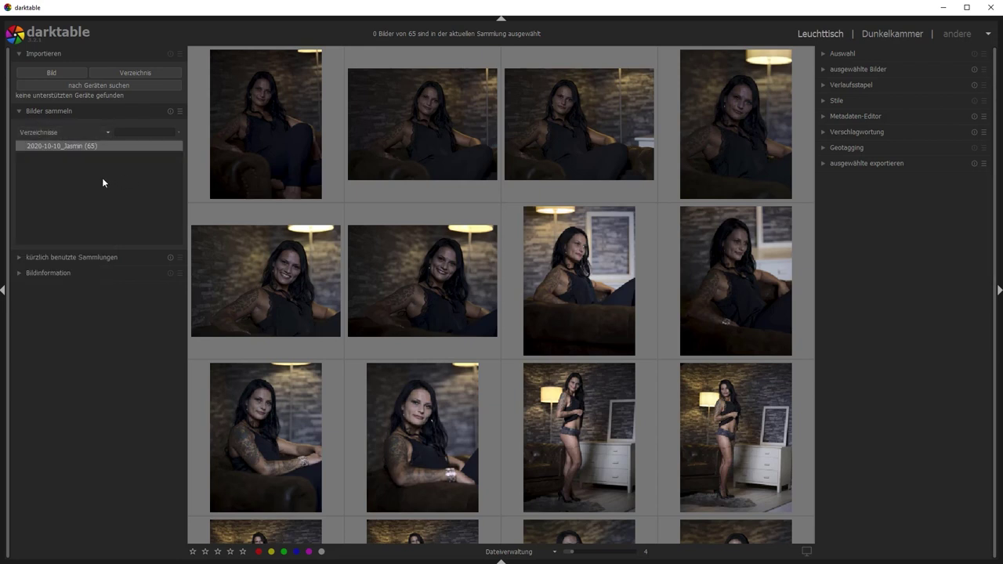
- Show the Bildinformation panel and select jasmin-0002.RAF to see its camera and exposure details
left_click(117, 112)
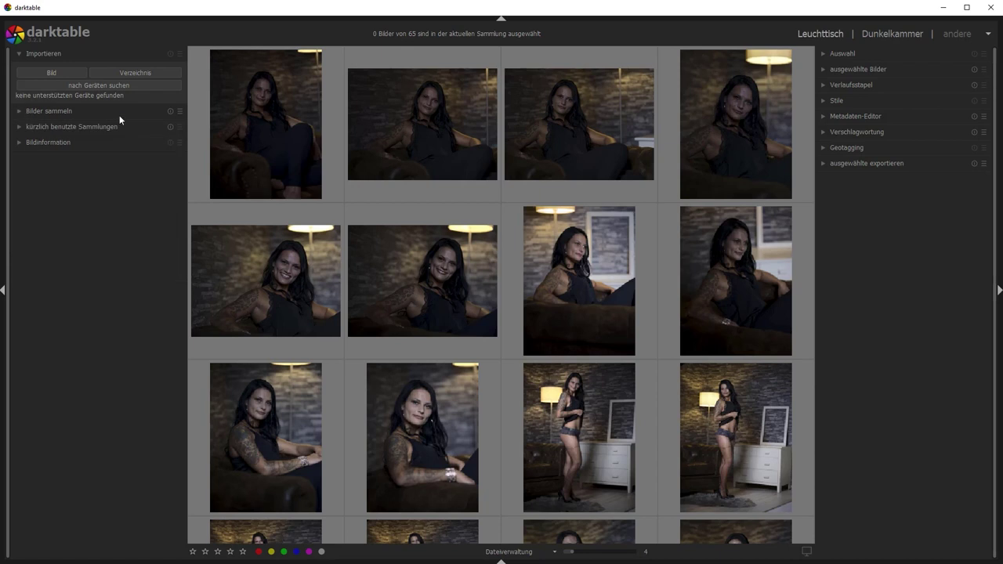
left_click(24, 128)
left_click(22, 129)
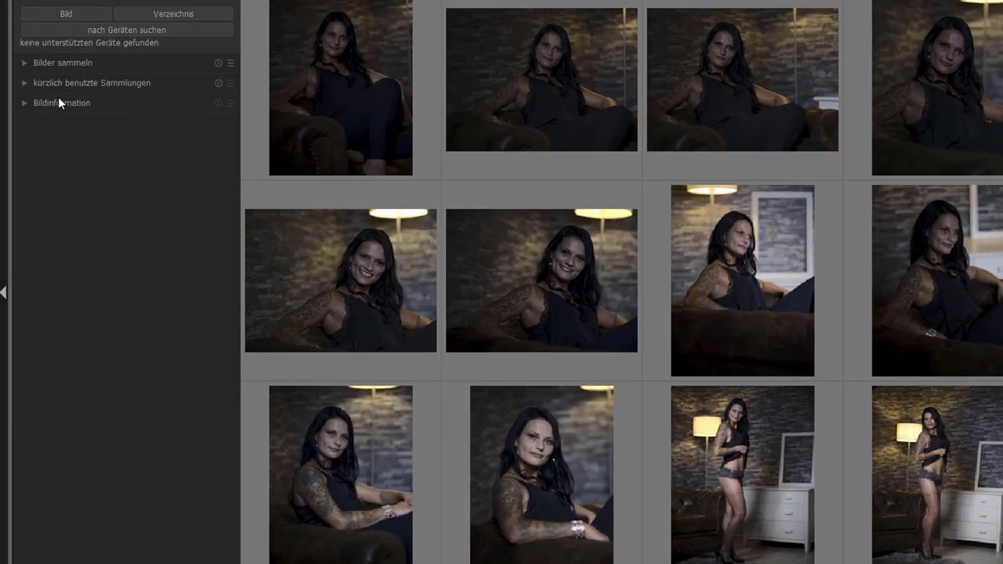
left_click(51, 141)
left_click(82, 64)
mouse_move(341, 86)
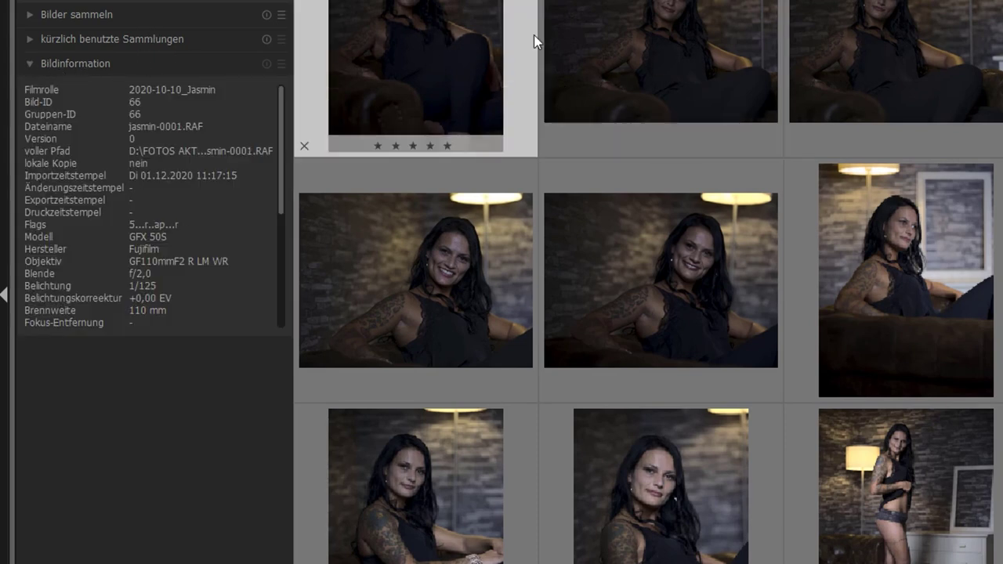
left_click(656, 46)
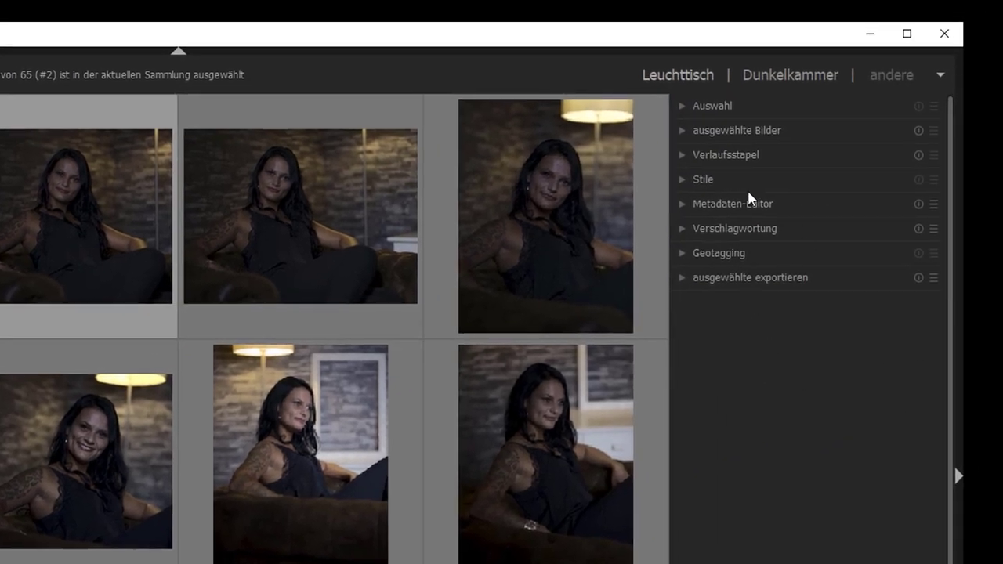
- Open the Auswahl selection module and leave only the first portrait selected
left_click(684, 209)
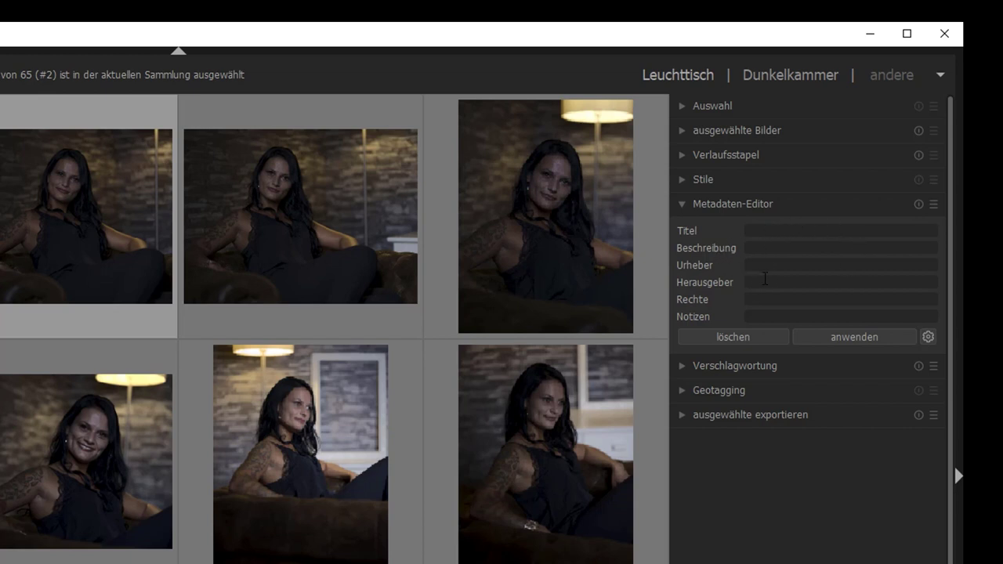
left_click(682, 205)
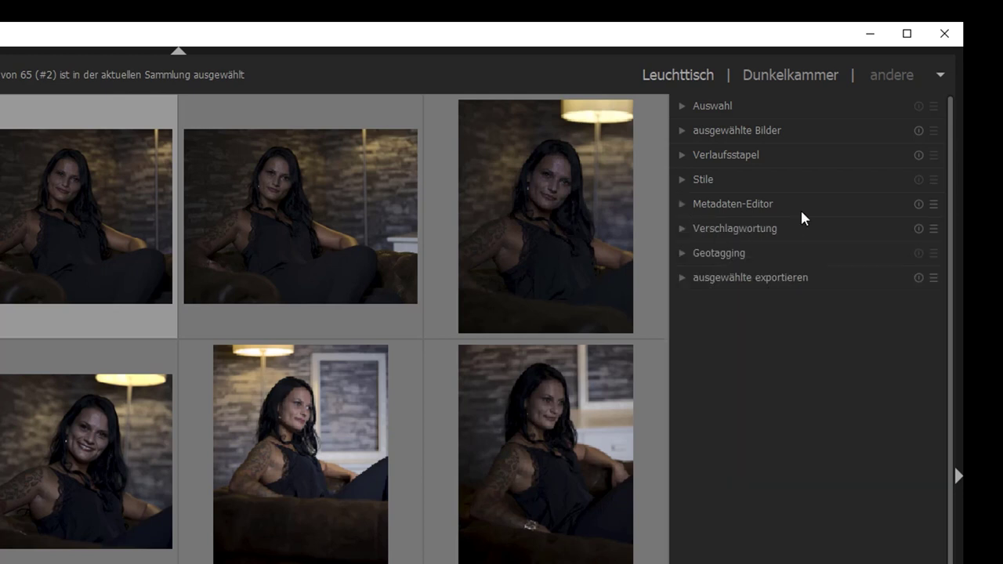
left_click(682, 108)
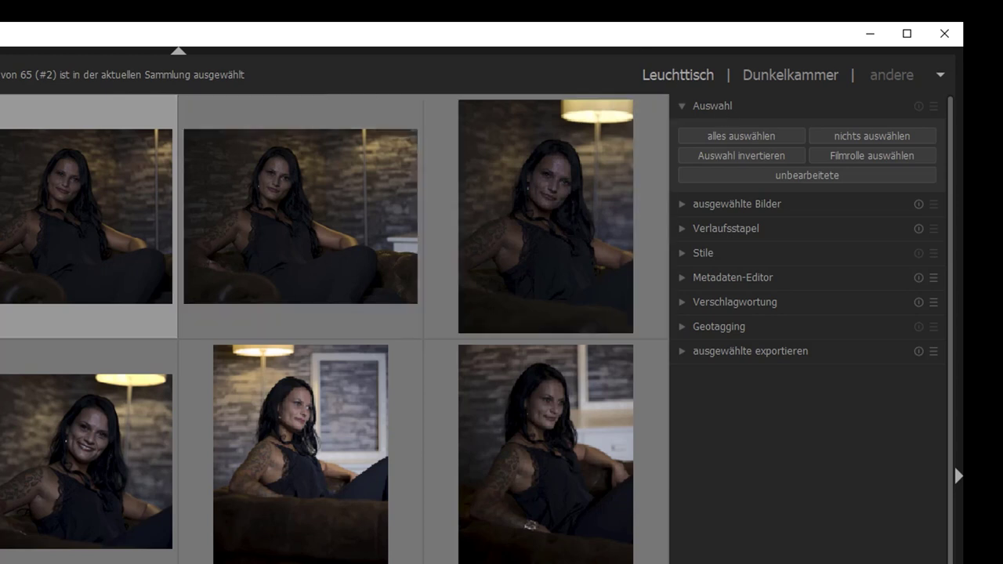
left_click(74, 253, "ctrl")
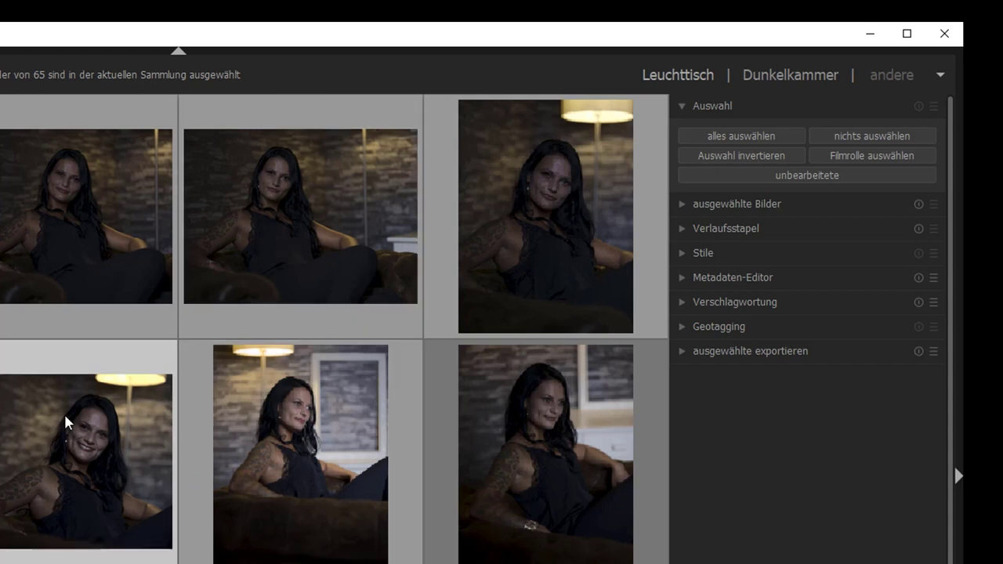
left_click(38, 246)
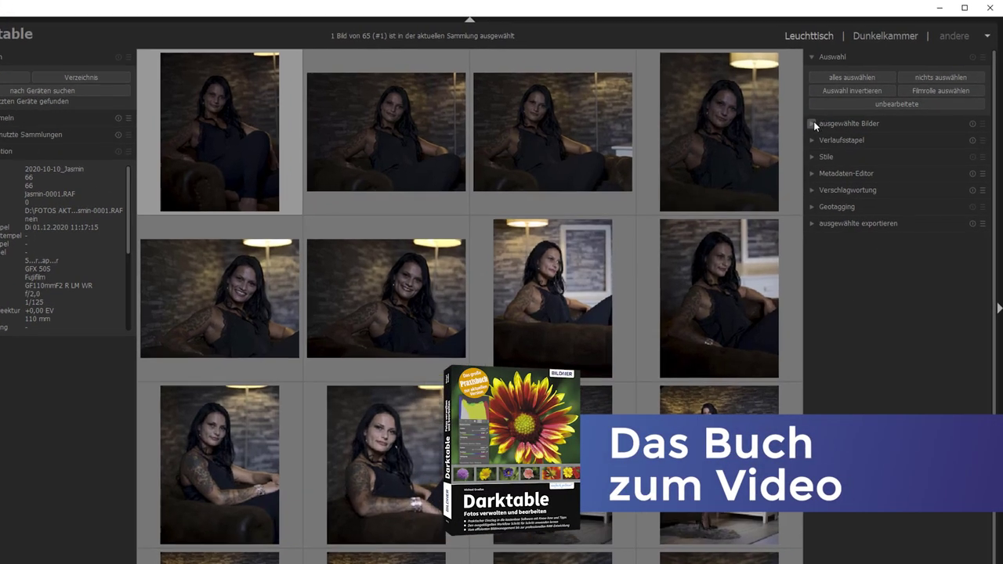
- Collapse the selected-images and selection modules and glance at the styles and metadata editor
left_click(834, 116)
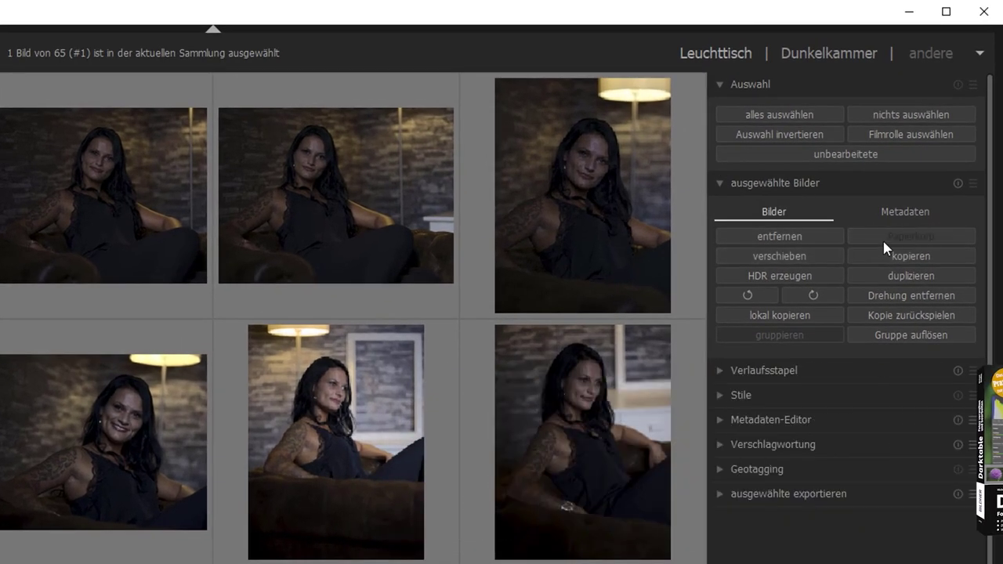
left_click(728, 180)
left_click(725, 84)
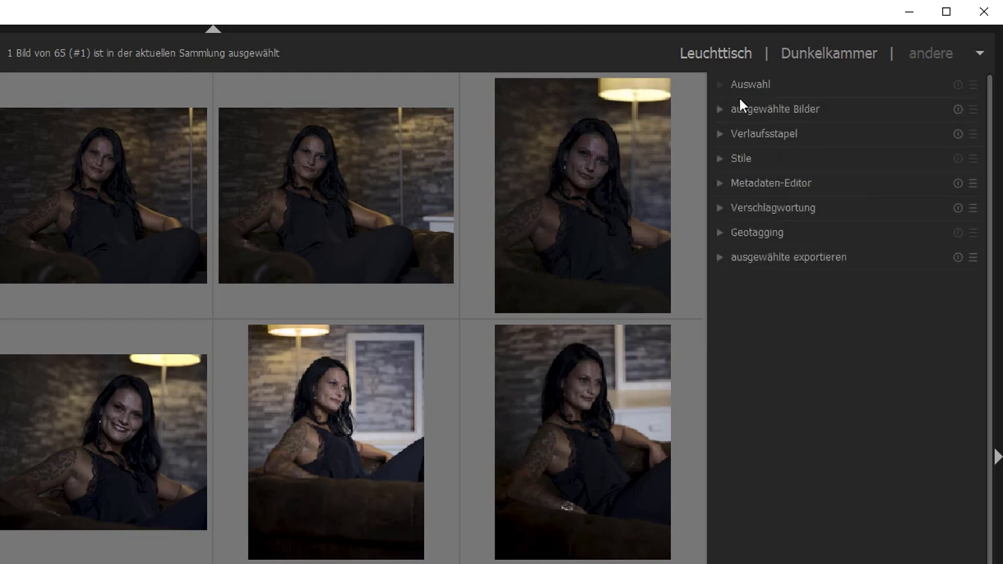
left_click(719, 158)
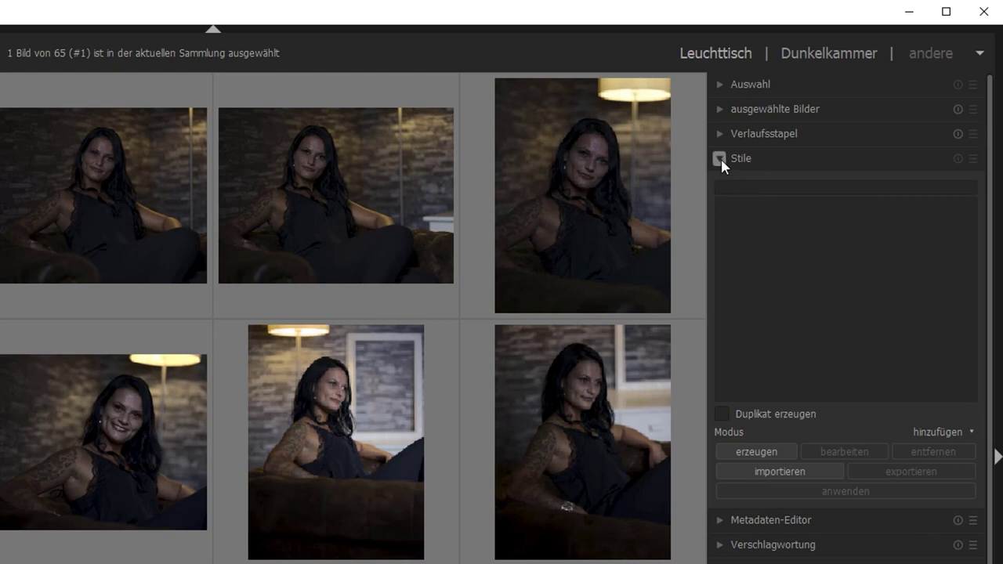
left_click(720, 157)
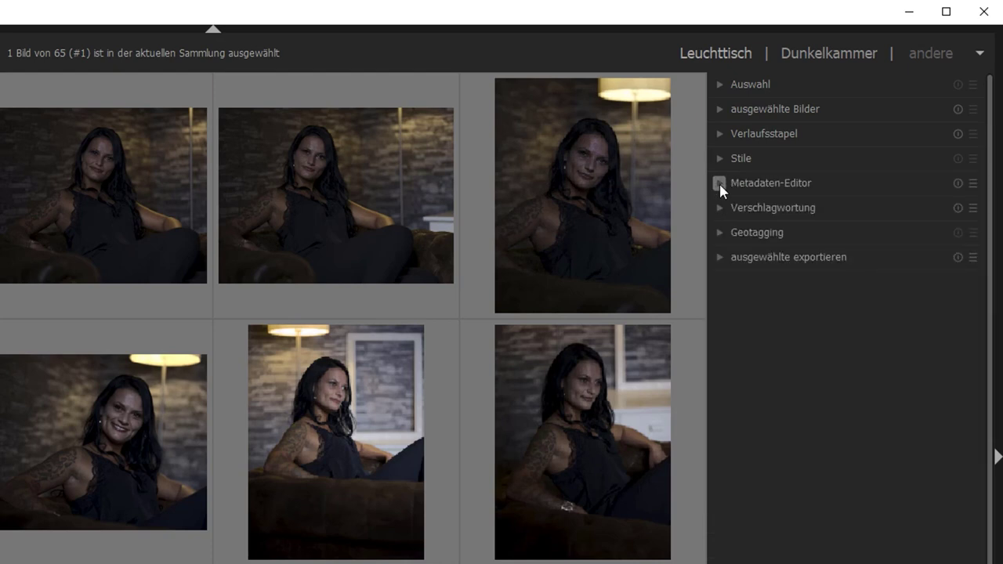
left_click(719, 183)
left_click(719, 184)
- Glance at keyword tagging, then expand 'ausgewählte exportieren' showing JPEG 8-bit, quality 95 export
left_click(720, 207)
left_click(777, 208)
left_click(776, 210)
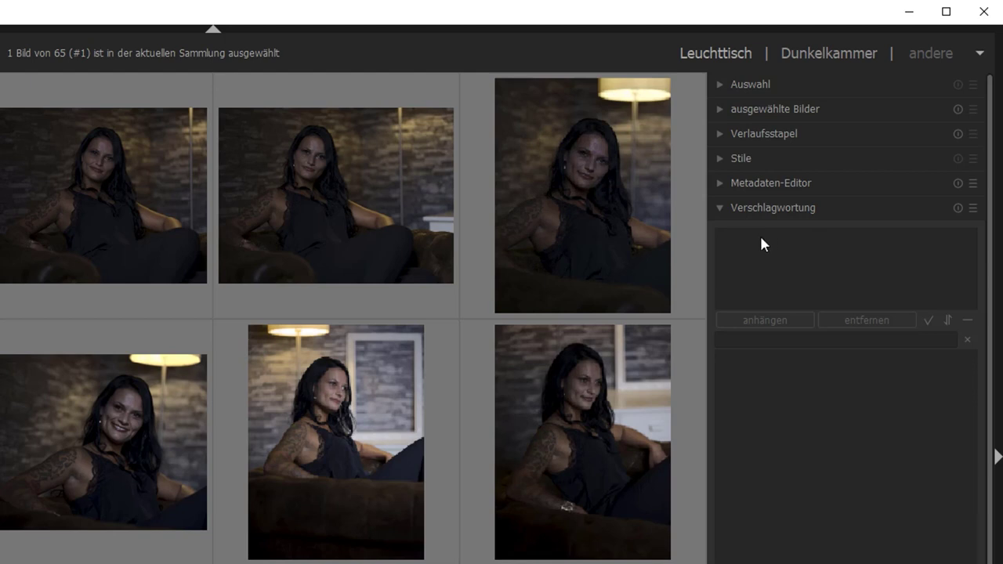
left_click(720, 207)
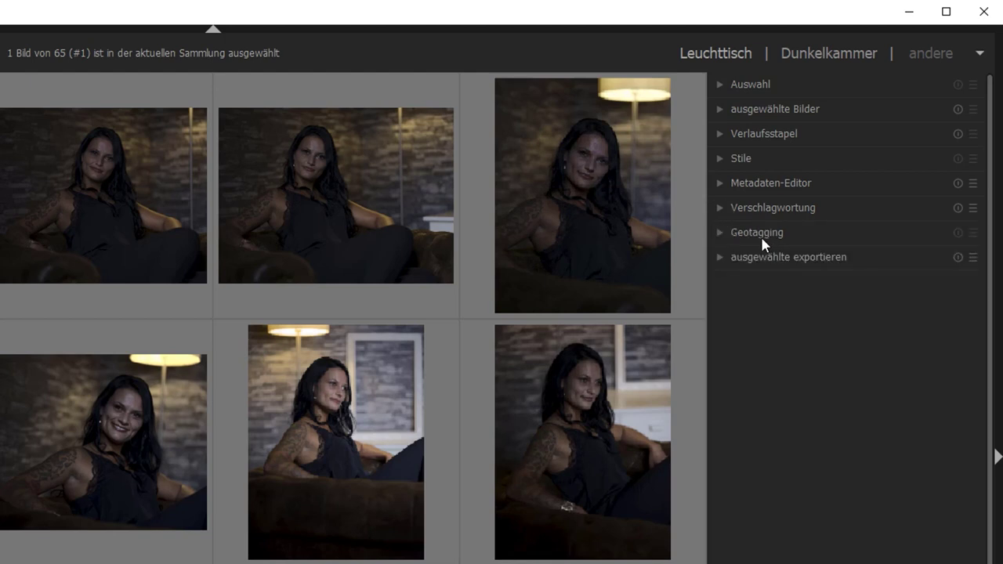
left_click(719, 257)
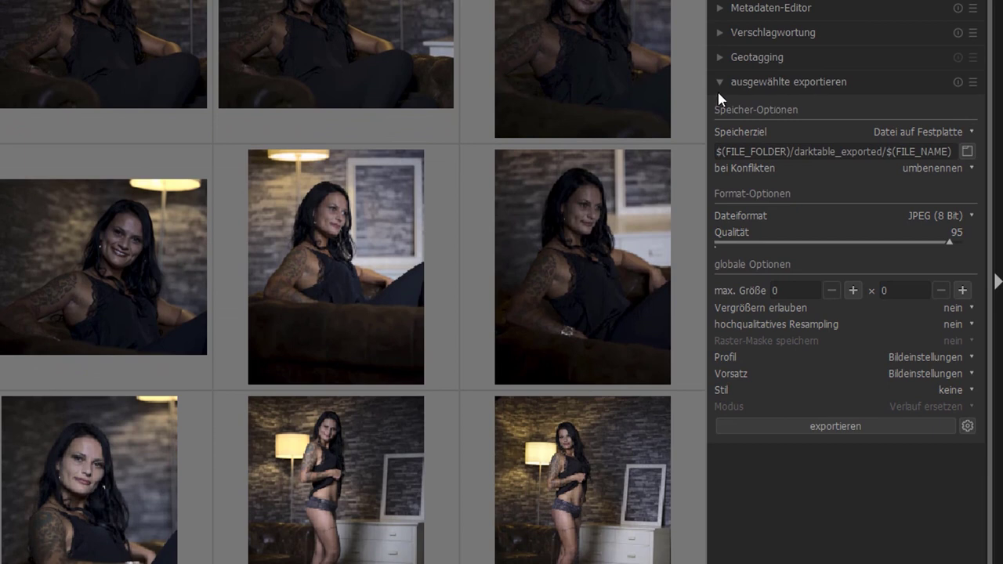
- Collapse 'ausgewählte exportieren' and open the selected first portrait in the Dunkelkammer
left_click(722, 83)
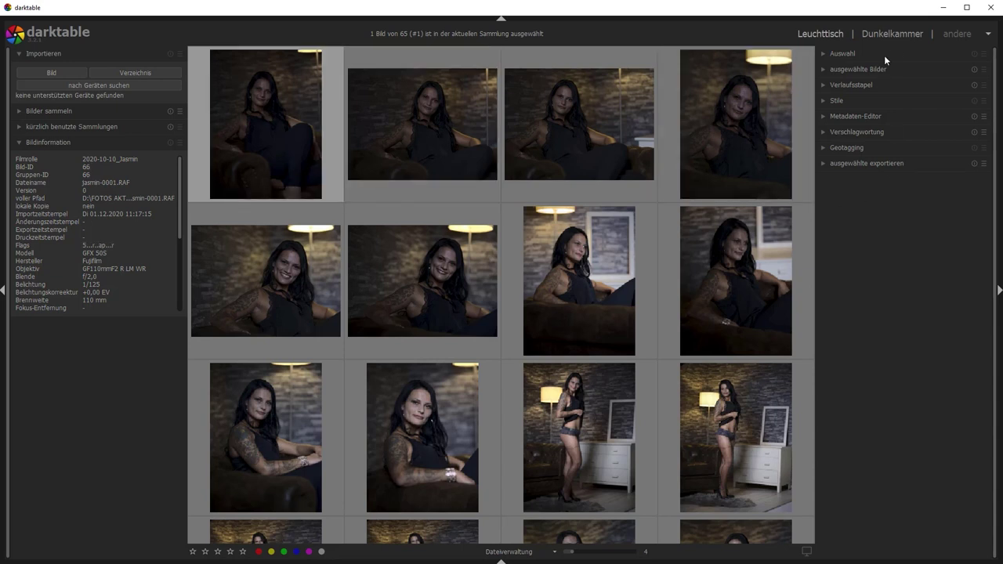
left_click(891, 33)
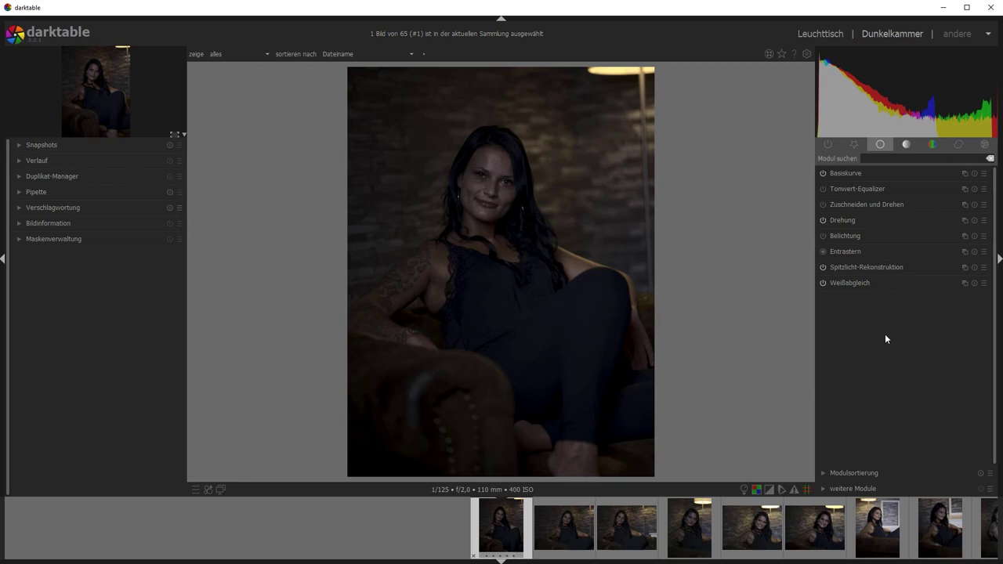
- Add the Zonensystem module from the 'weitere Module' list to the module panel
left_click(906, 146)
left_click(931, 145)
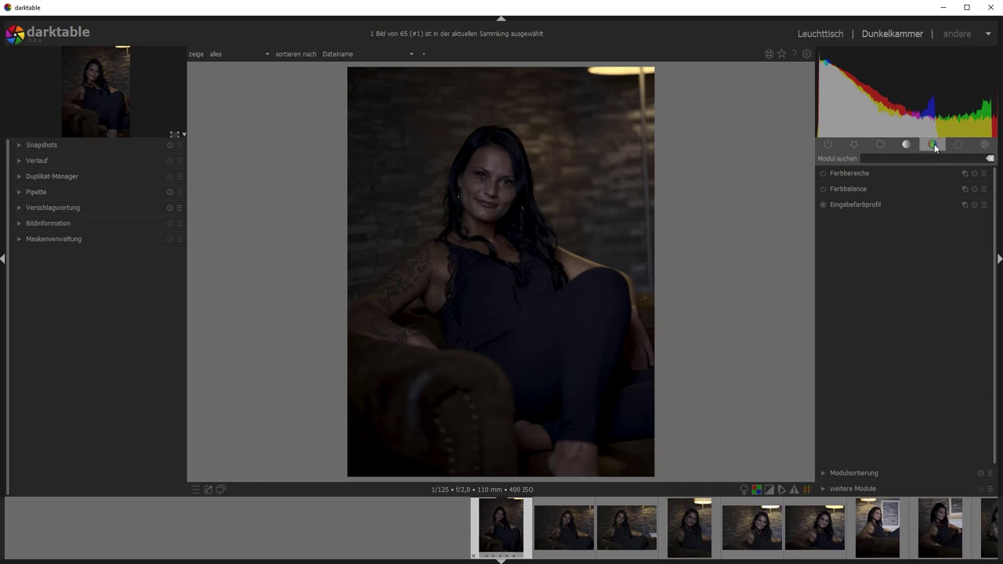
left_click(829, 145)
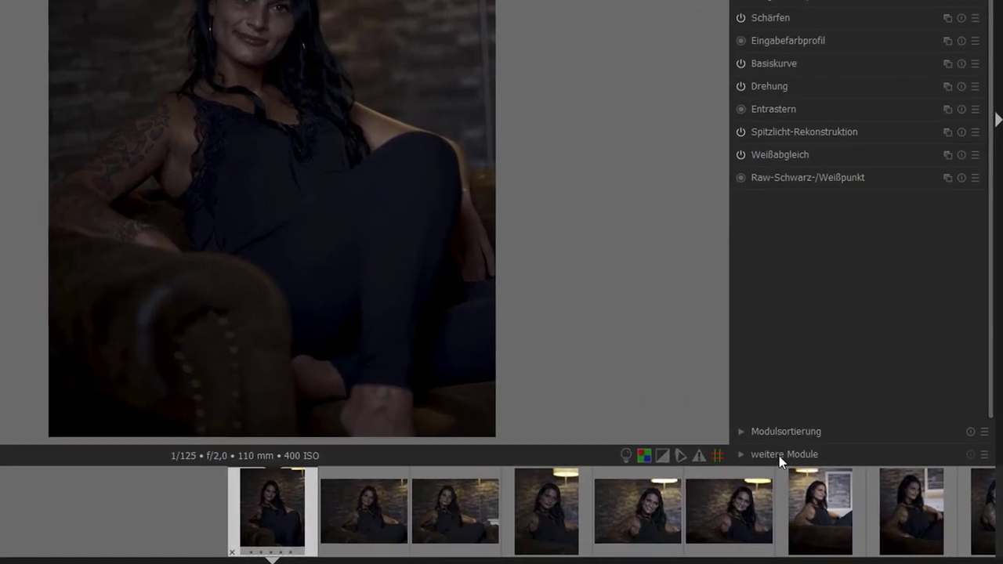
left_click(851, 488)
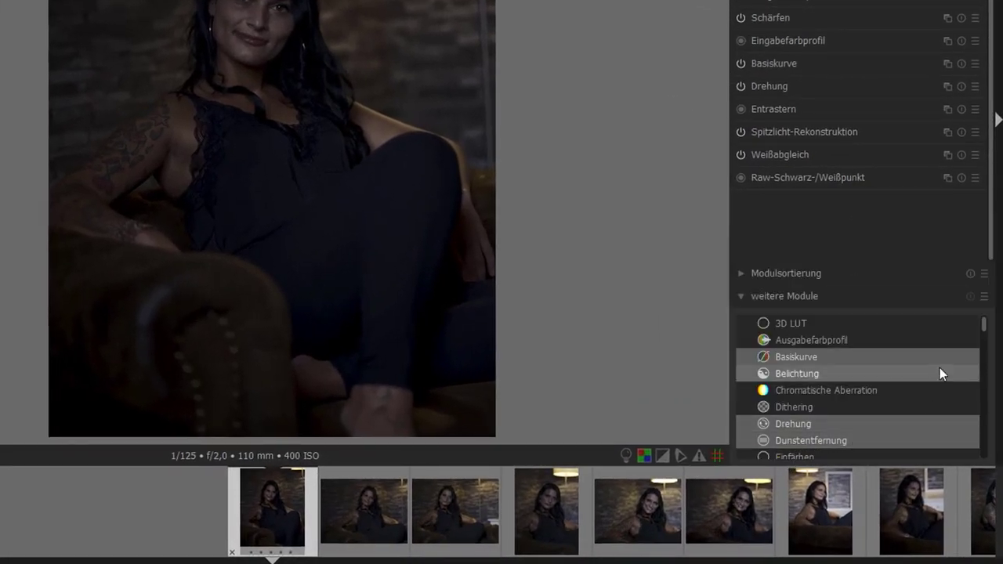
mouse_move(986, 329)
left_mouse_down()
mouse_move(988, 453)
mouse_move(988, 330)
left_mouse_up()
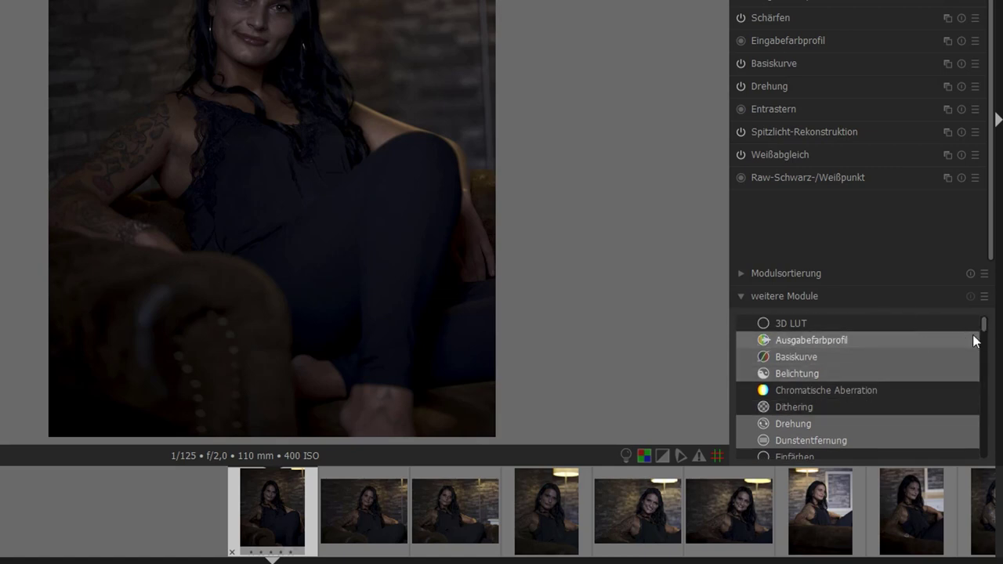
mouse_move(984, 327)
left_mouse_down()
mouse_move(987, 348)
mouse_move(892, 244)
left_mouse_up()
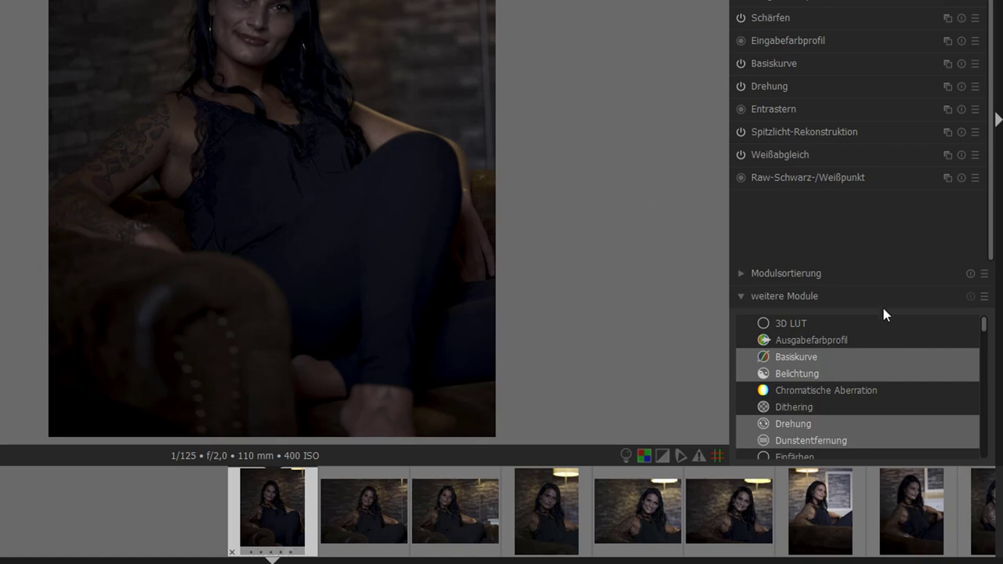
left_click_drag(984, 327, 991, 464)
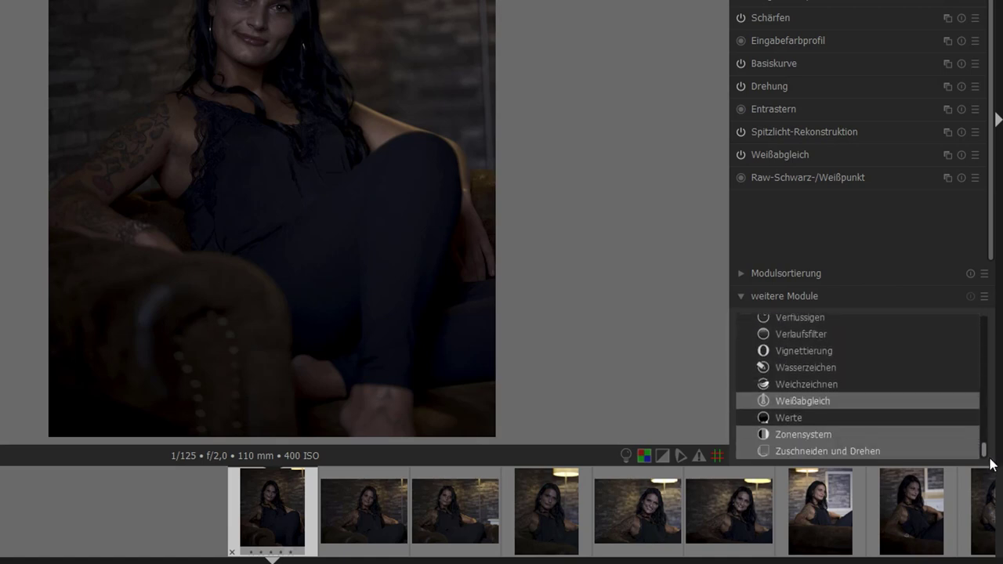
left_click(801, 433)
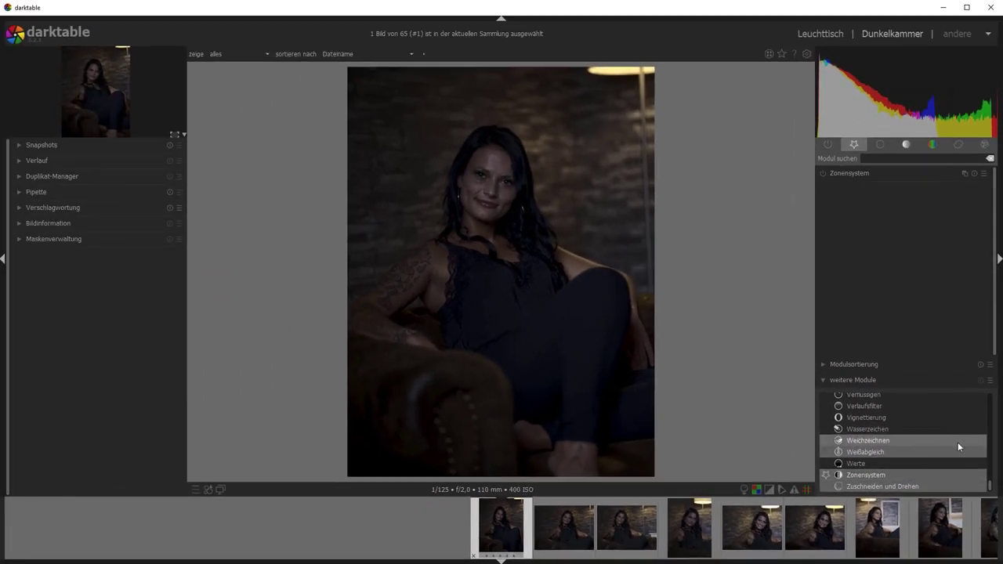
- Brighten the portrait by dragging the Zonensystem zone markers
left_click(865, 174)
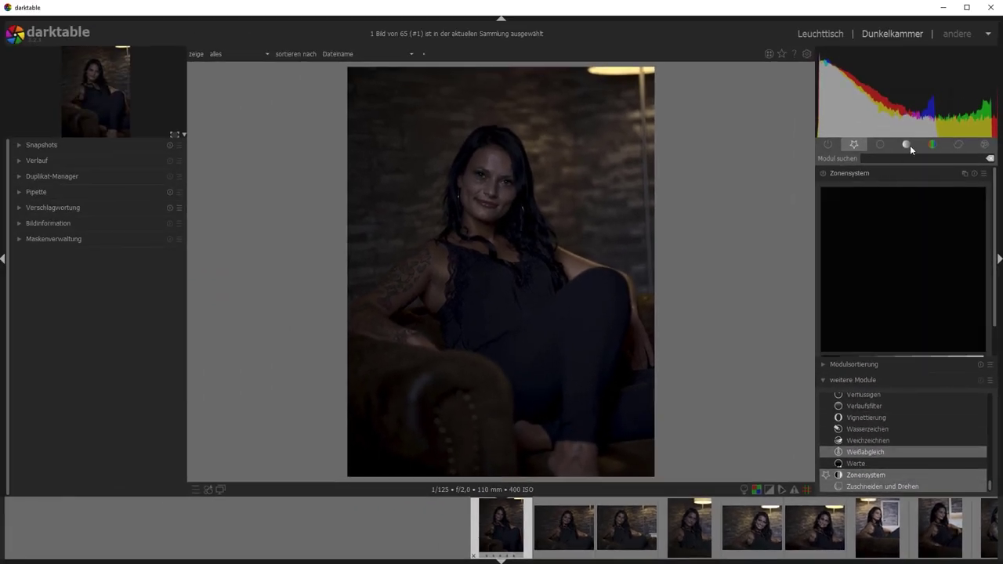
scroll(998, 255, "down", 2)
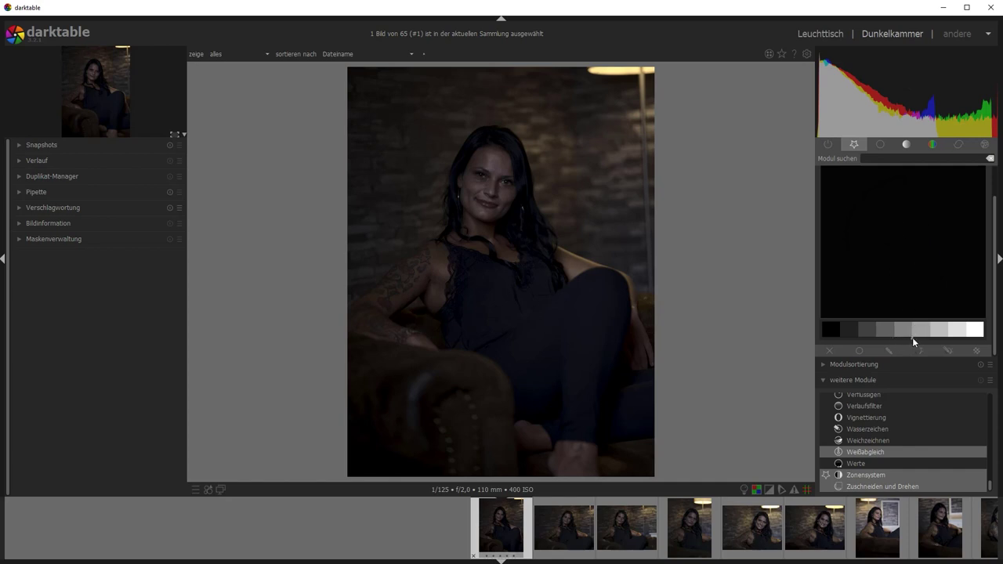
left_click_drag(913, 339, 950, 346)
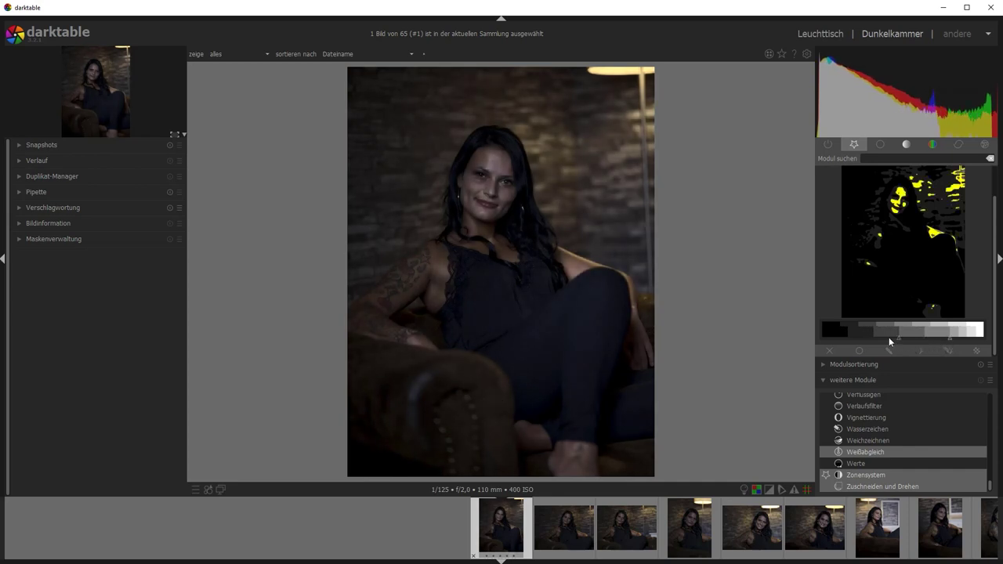
left_click_drag(904, 343, 870, 343)
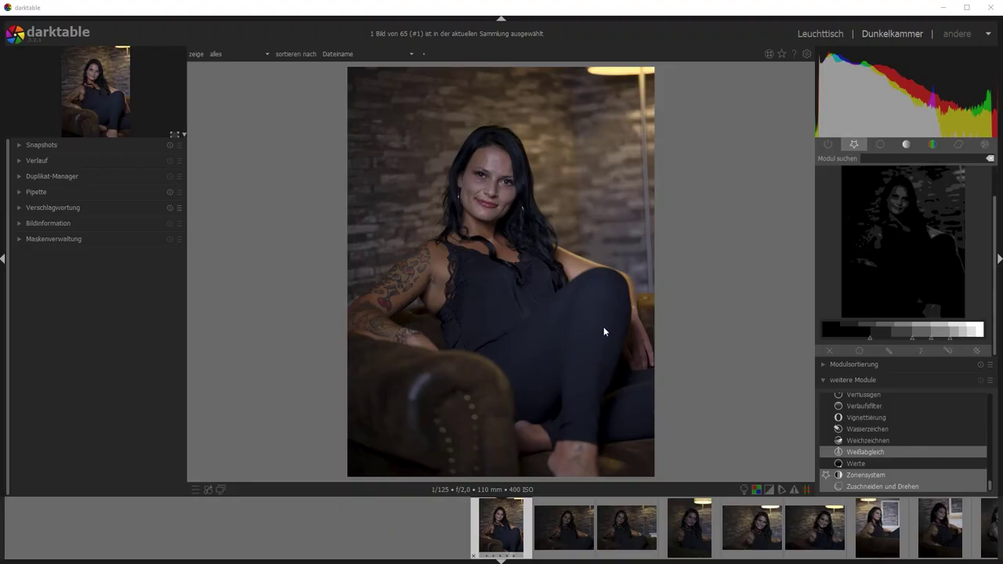
- Browse the basic tone and colour module groups, showing Farbbereiche, Farbbalance and Eingabefarbprofil
left_click(881, 145)
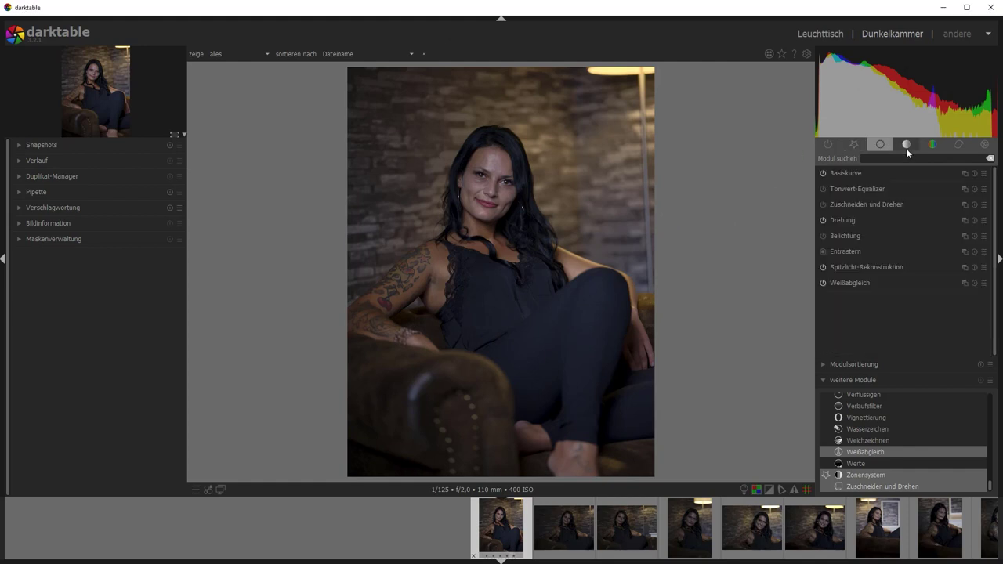
left_click(908, 146)
left_click(930, 145)
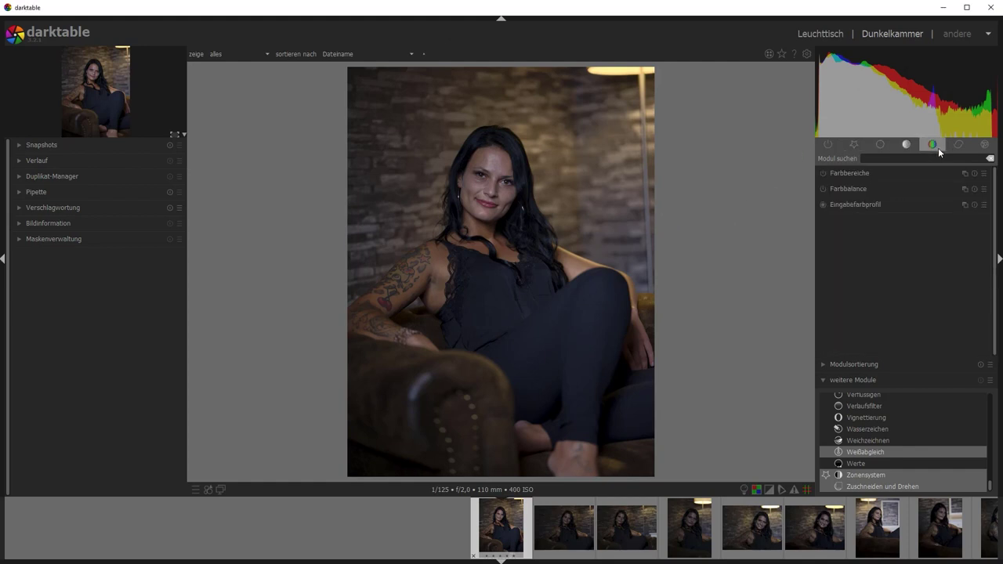
- Back in the Leuchttisch, select the edited first portrait and list the export Dateiformat options
left_click(822, 34)
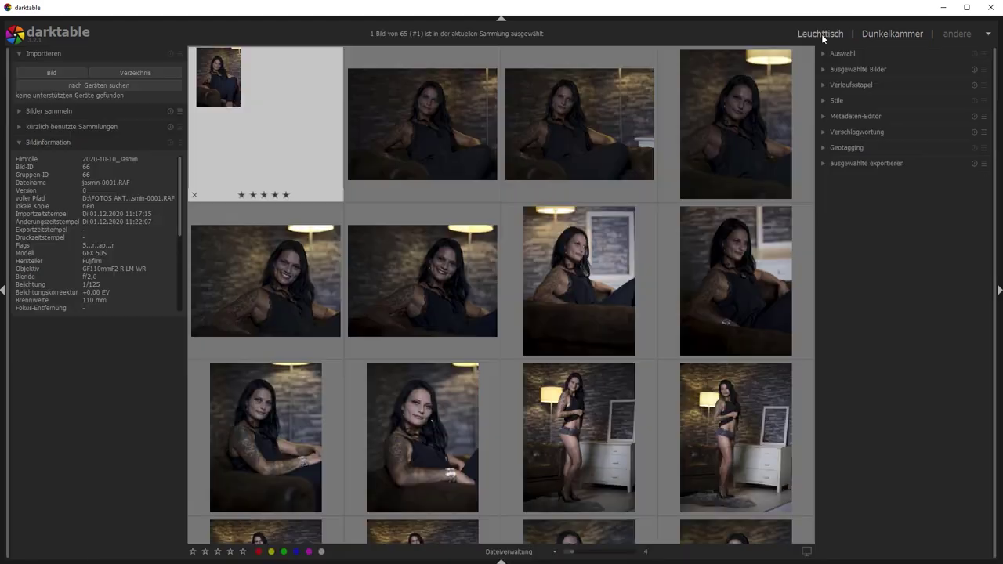
left_click(823, 163)
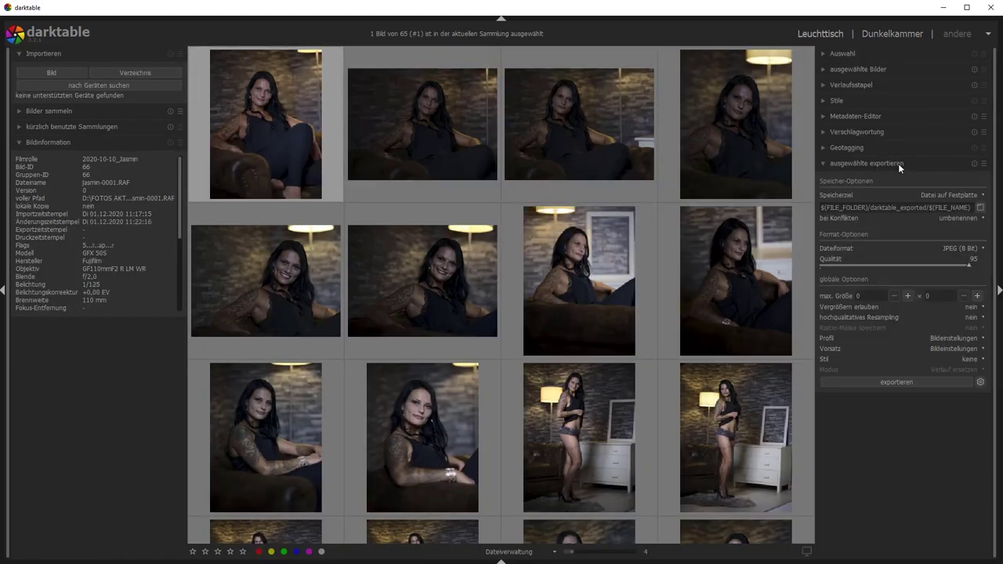
left_click(298, 152)
mouse_move(579, 123)
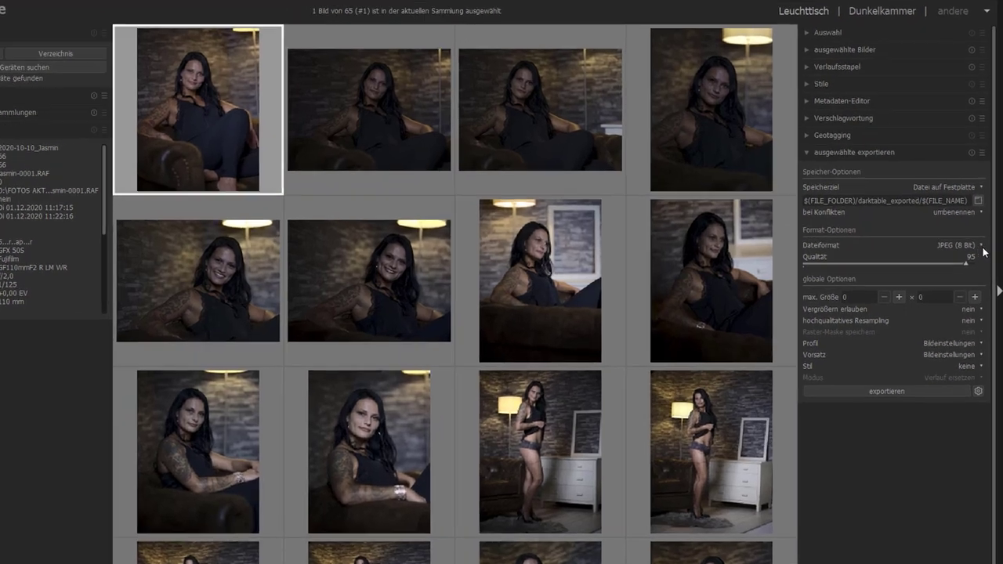
left_click(981, 249)
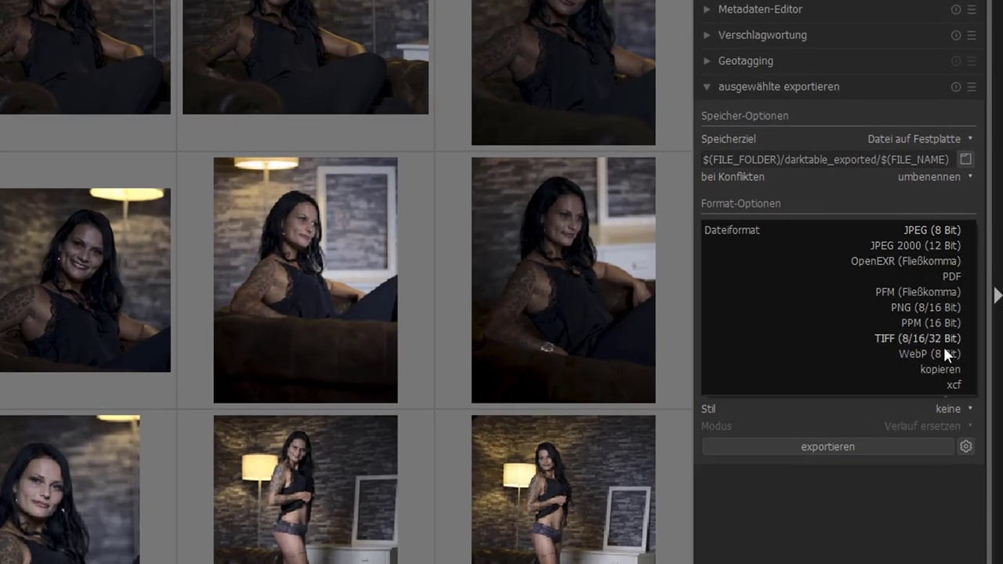